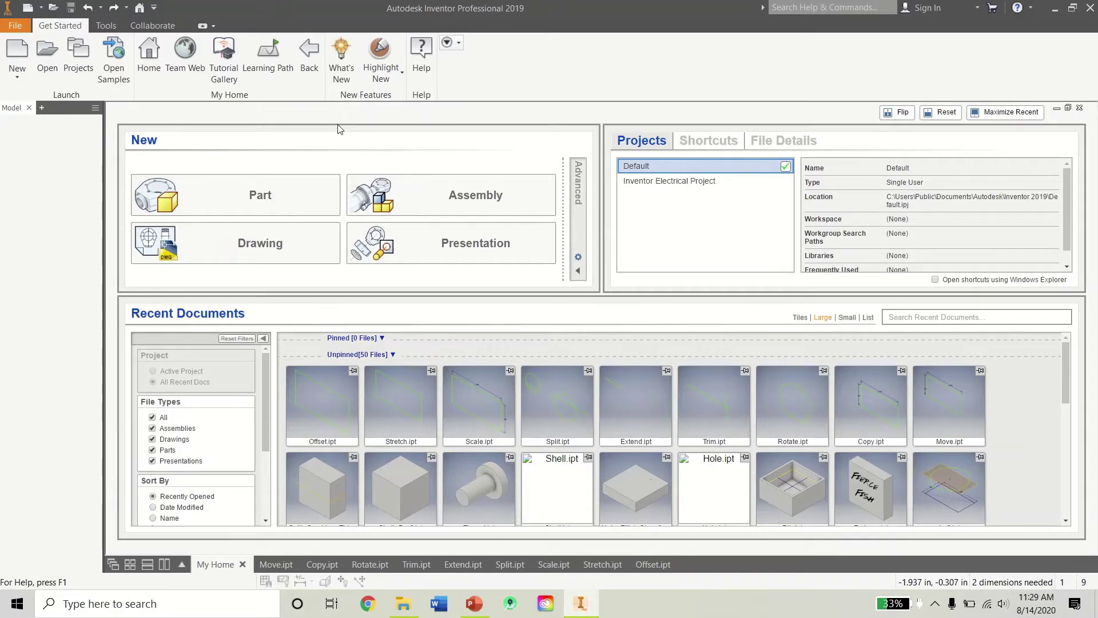
# In Move.ipt, move the rectangle's bottom-right corner onto the sketch origin, then undo the move
pyautogui.click(266, 565)
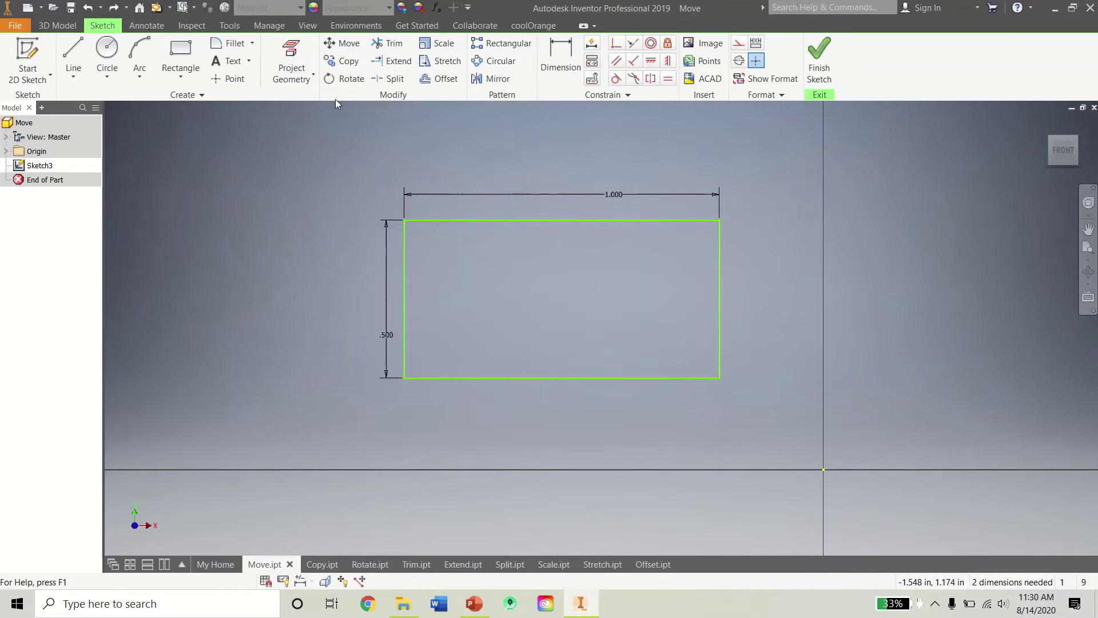
pyautogui.click(348, 43)
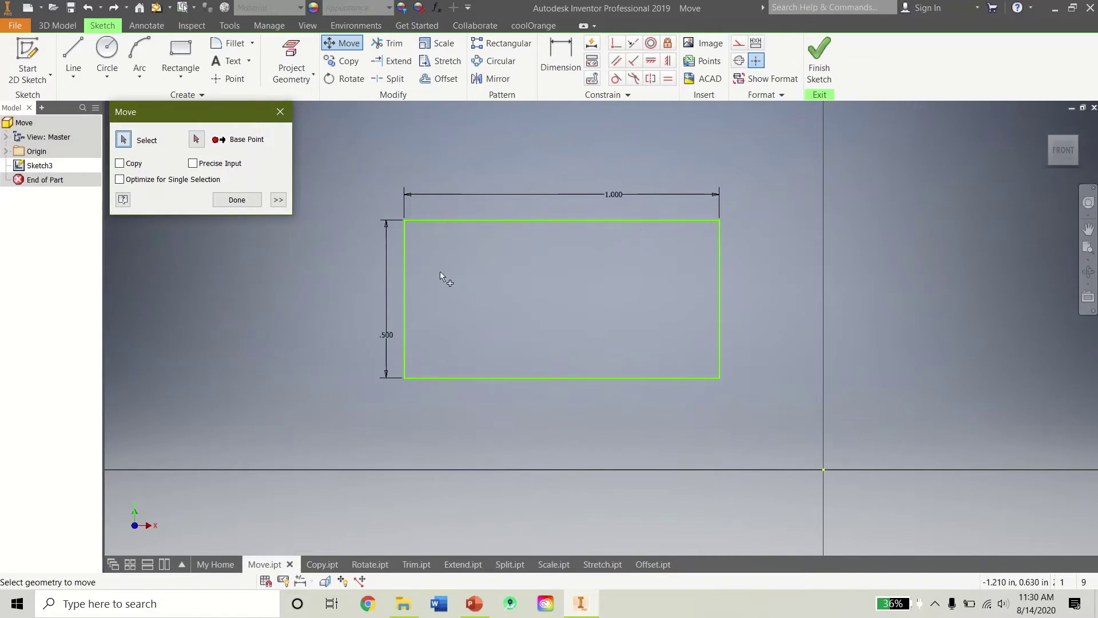
pyautogui.moveTo(785, 442); pyautogui.dragTo(312, 147)
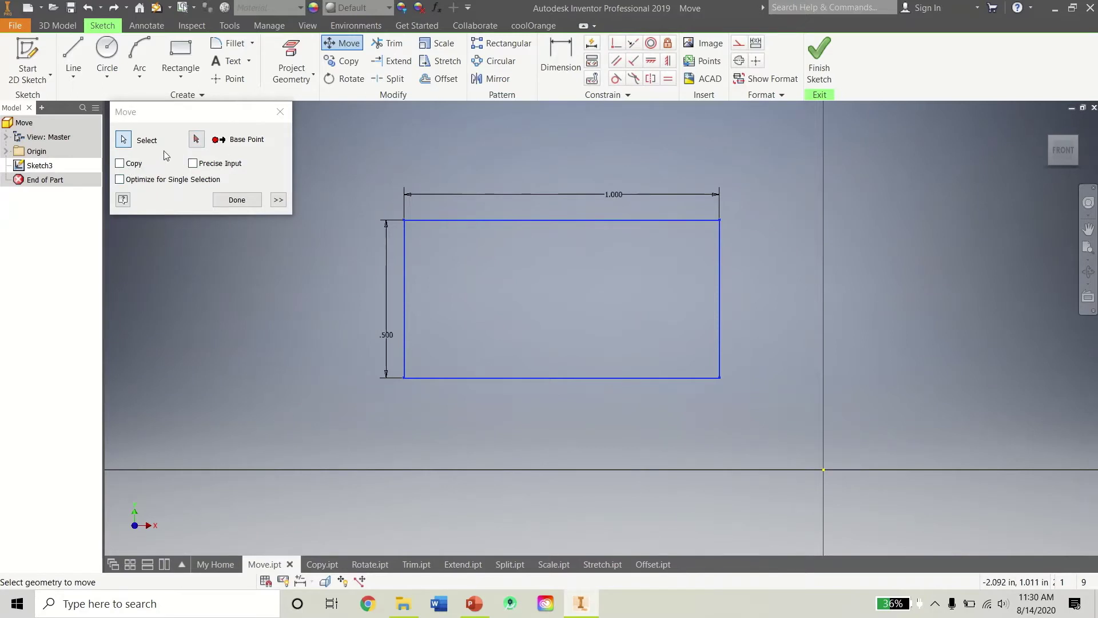
pyautogui.click(197, 140)
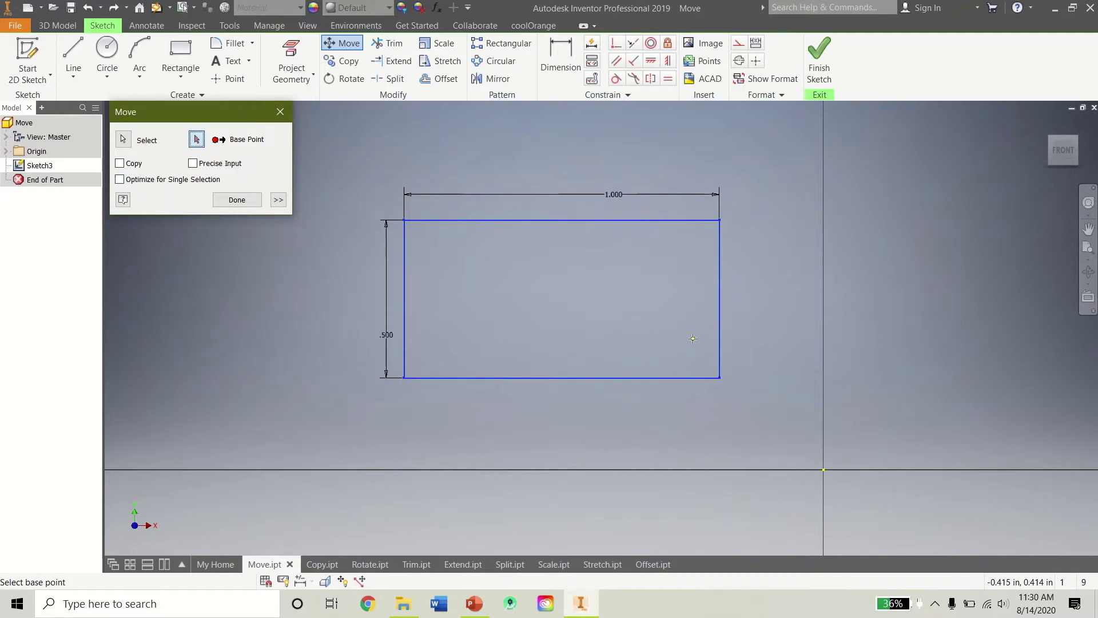
pyautogui.click(721, 378)
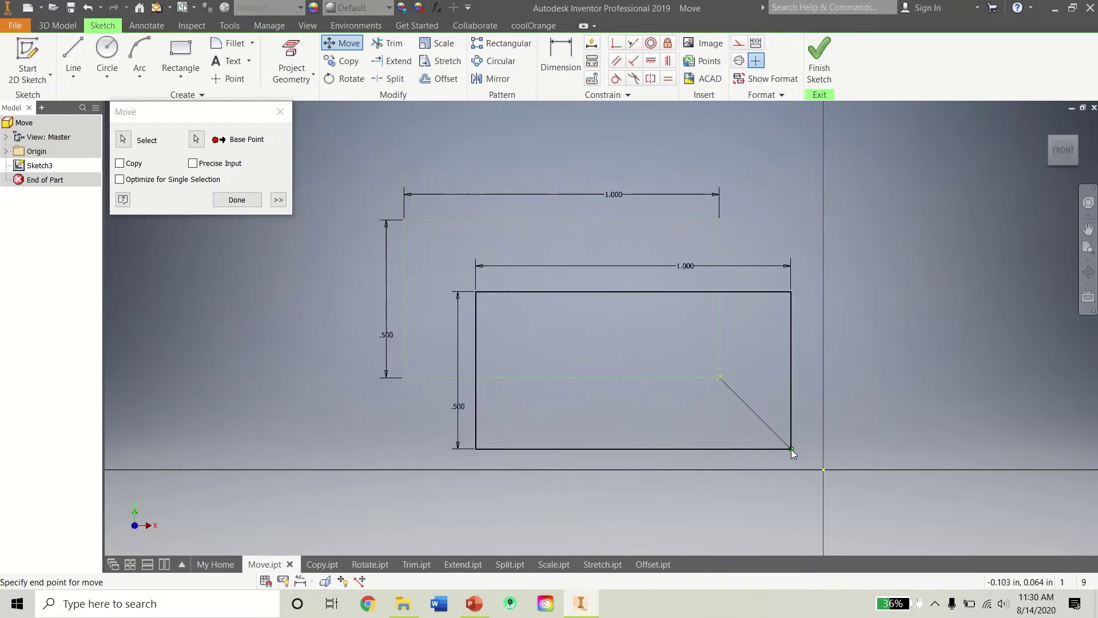
pyautogui.click(823, 470)
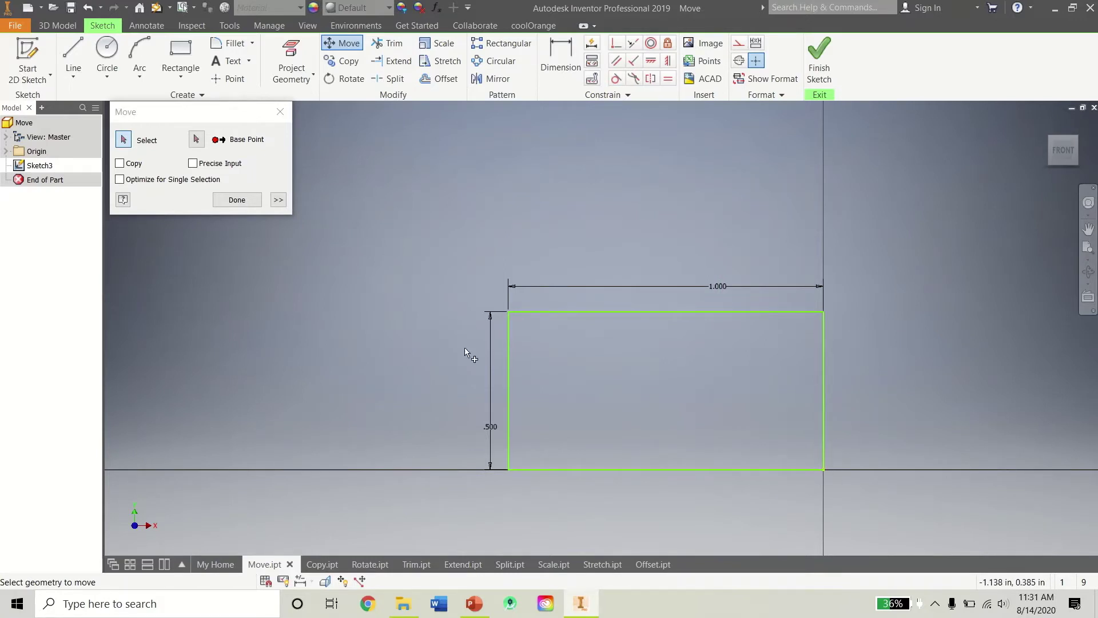
pyautogui.press('Escape')
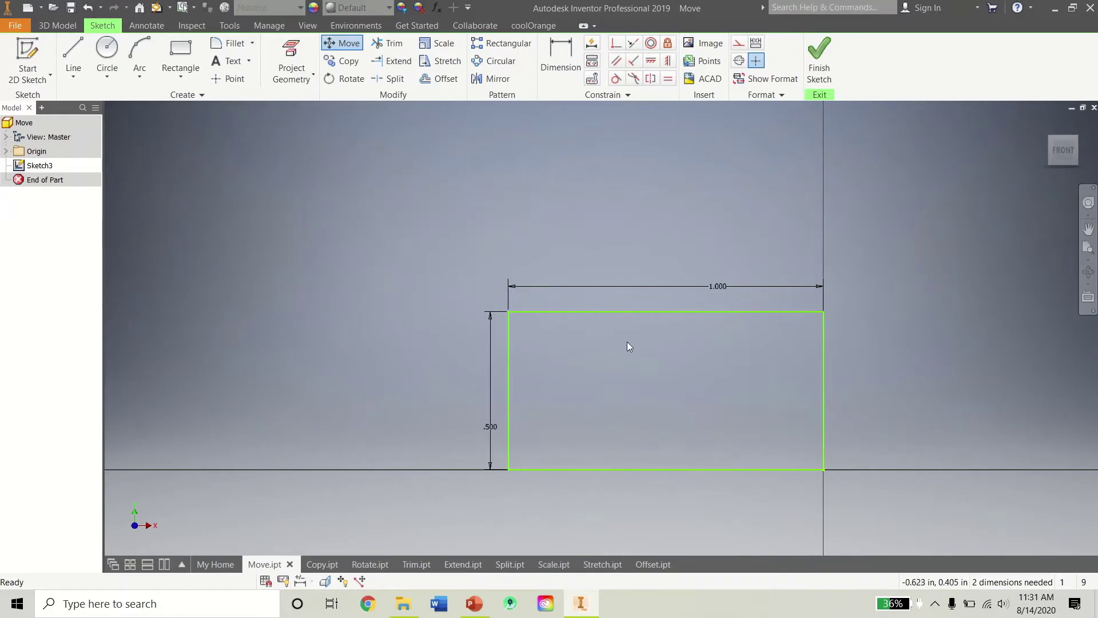
pyautogui.hotkey('ctrl', 'z')
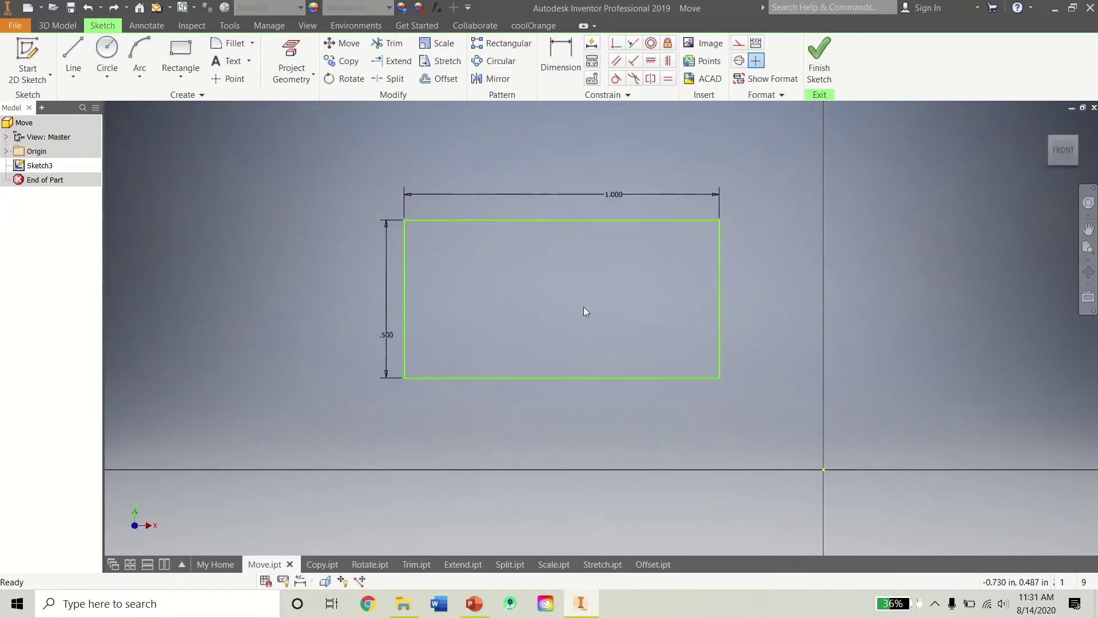
# Restart Move, toggle Optimize for Single Selection on and off, and window-select the rectangle
pyautogui.click(345, 43)
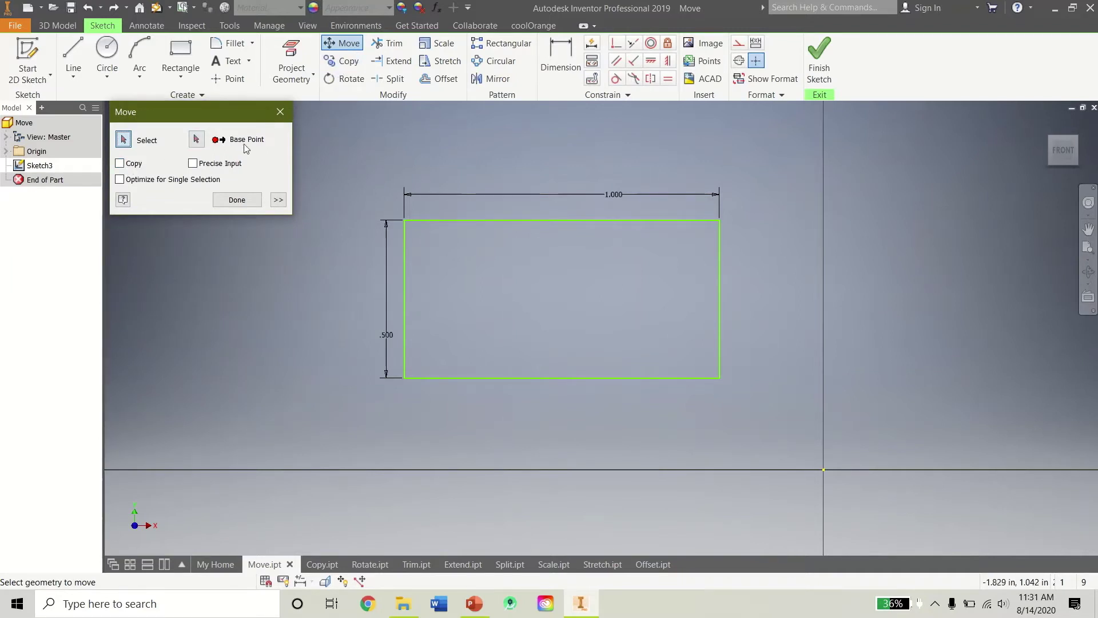
pyautogui.click(154, 181)
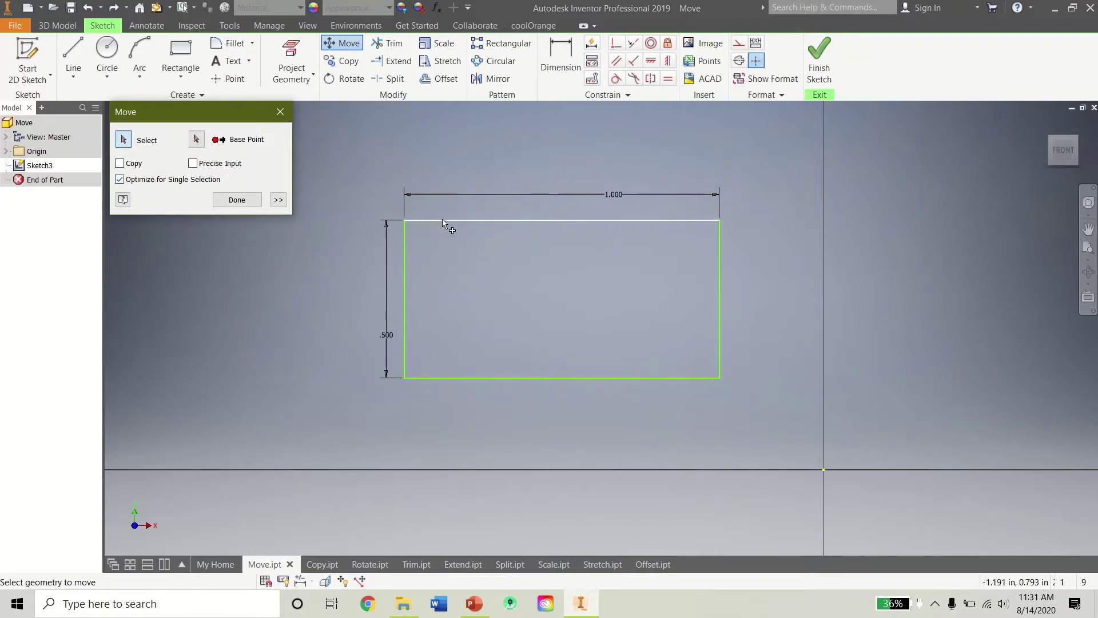
pyautogui.click(182, 183)
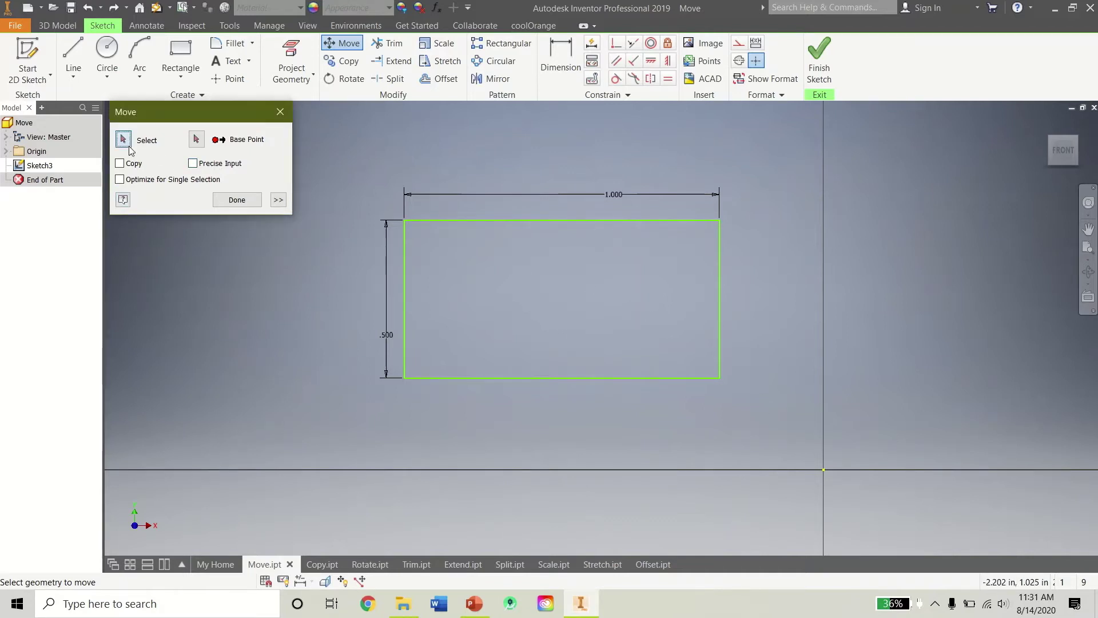
pyautogui.moveTo(761, 404); pyautogui.dragTo(371, 175)
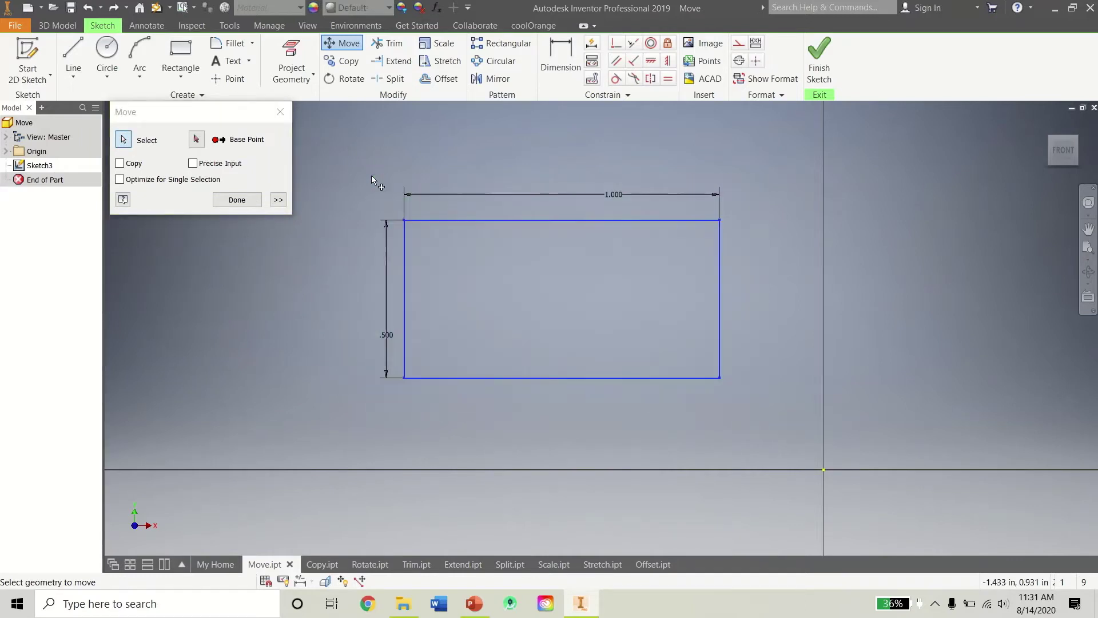
# Use Precise Input to move the rectangle from its bottom-right corner by X 0.5, Y 0.5
pyautogui.click(193, 163)
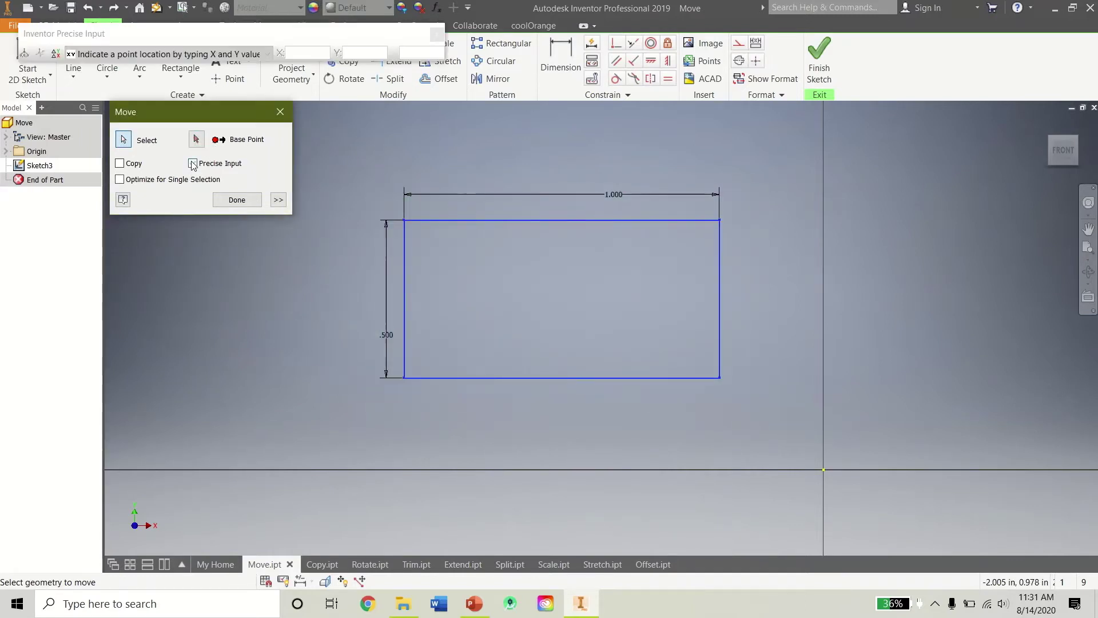
pyautogui.click(316, 54)
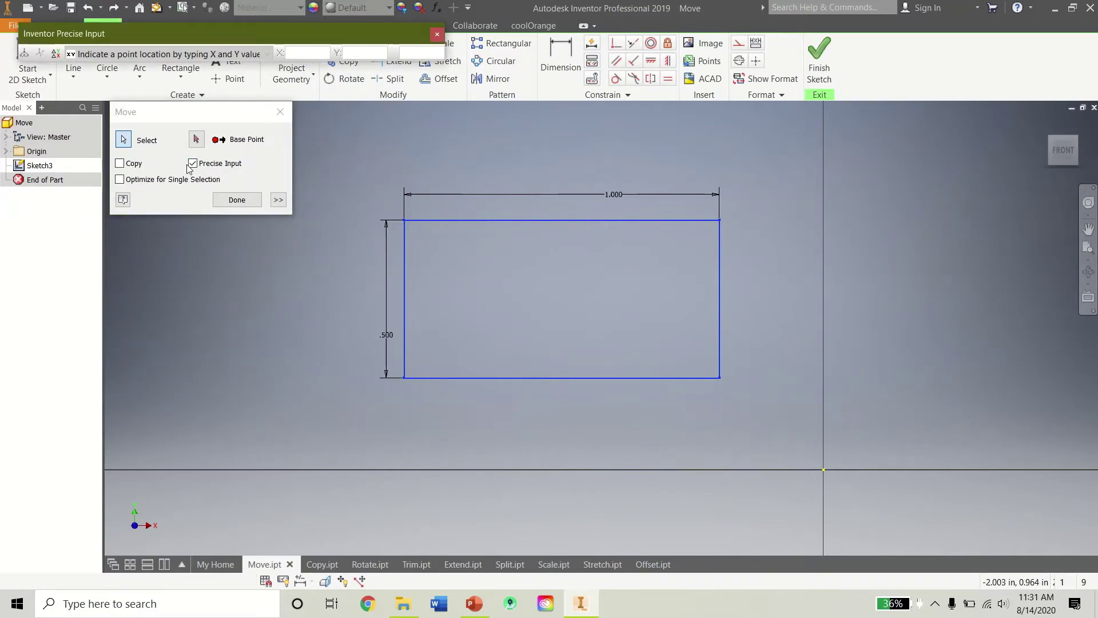
pyautogui.click(199, 141)
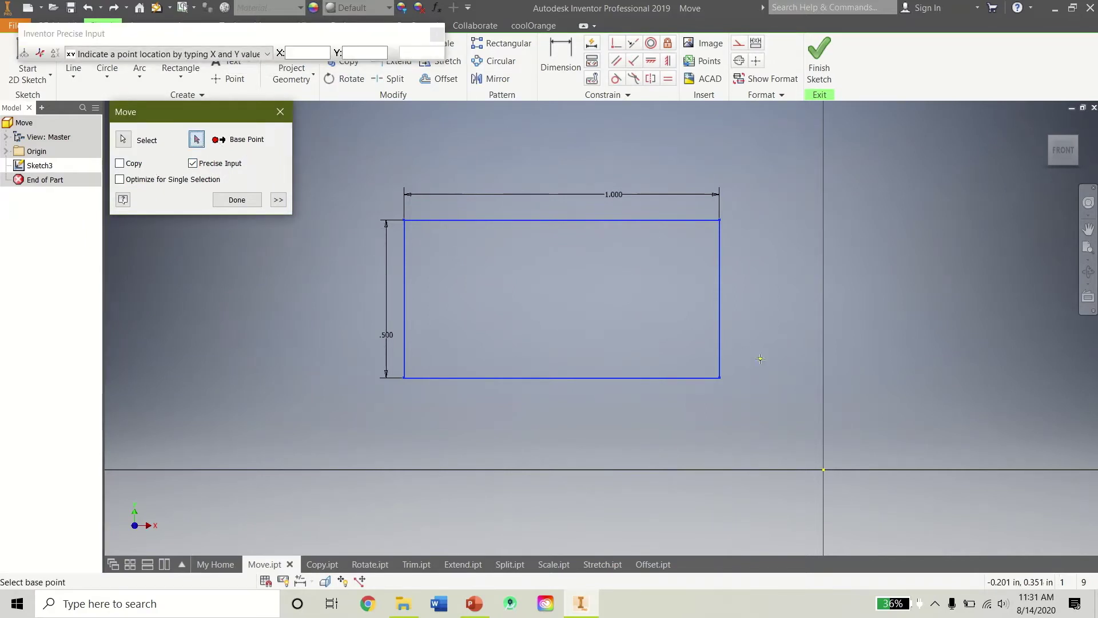
pyautogui.click(721, 377)
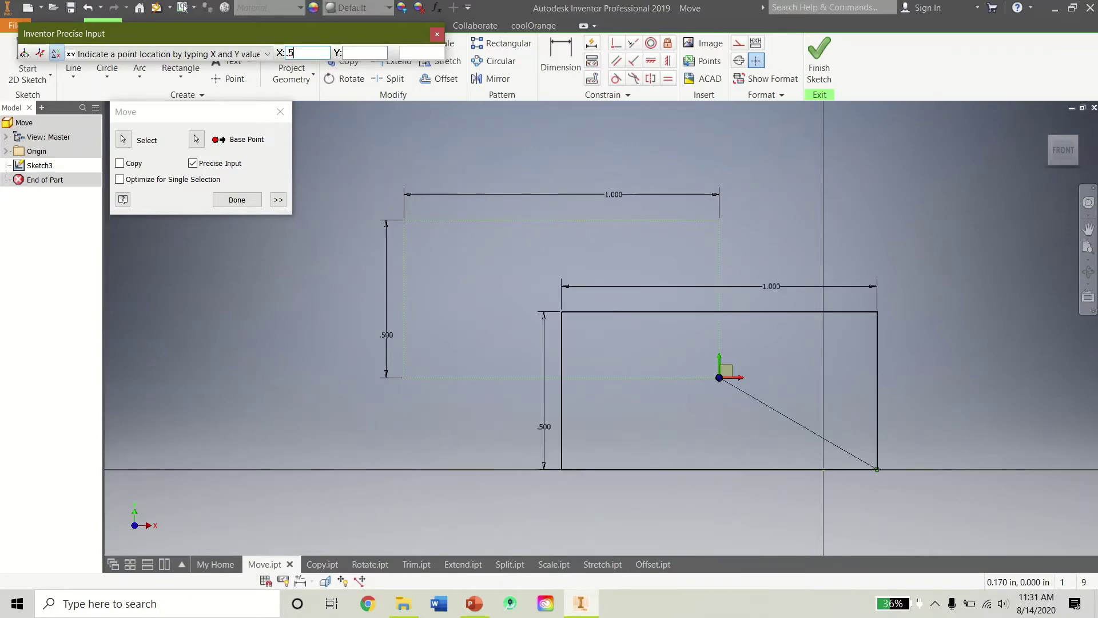
pyautogui.press('Tab')
pyautogui.write('.5')
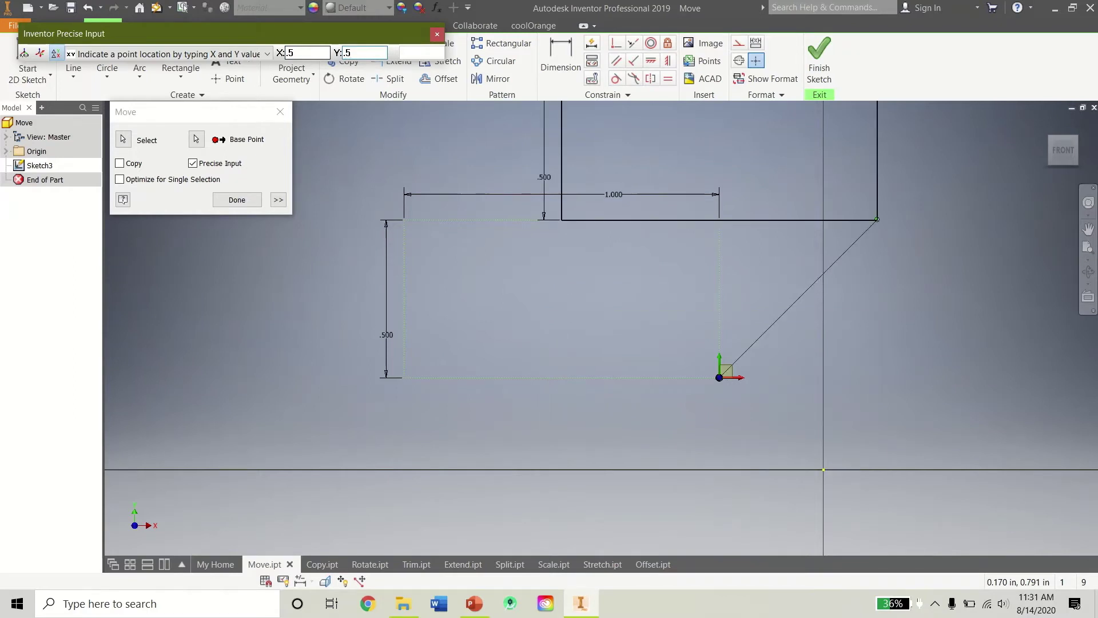
pyautogui.press('Return')
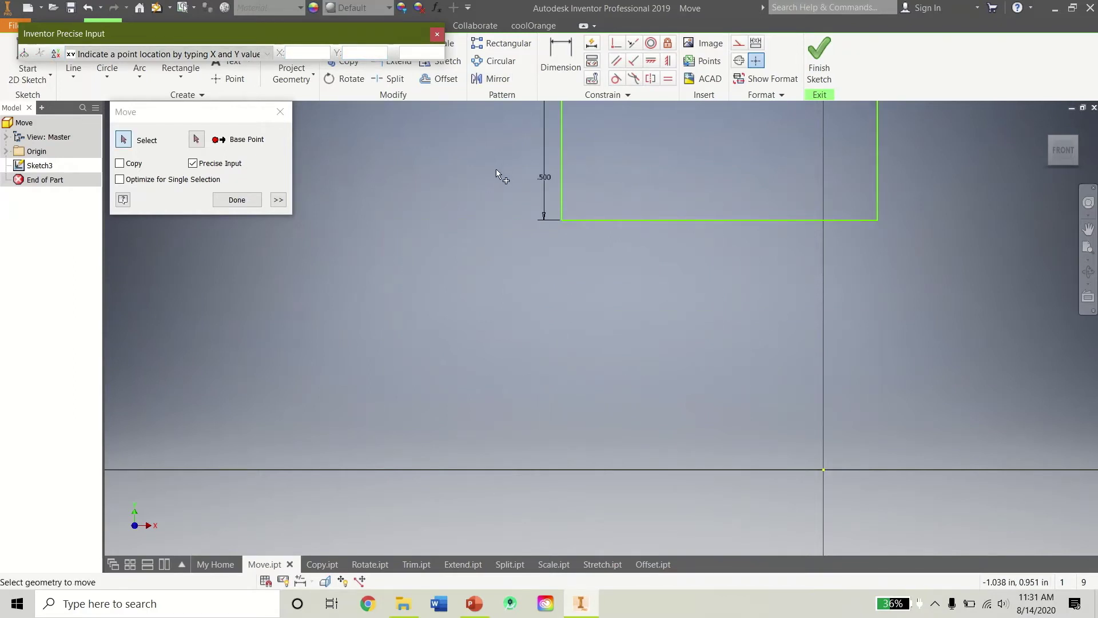
pyautogui.moveTo(496, 169)
pyautogui.mouseDown(button='middle')
pyautogui.moveTo(378, 293)
pyautogui.moveTo(343, 298)
pyautogui.moveTo(335, 272)
pyautogui.moveTo(420, 129)
pyautogui.moveTo(413, 221)
pyautogui.moveTo(383, 252)
pyautogui.mouseUp(button='middle')
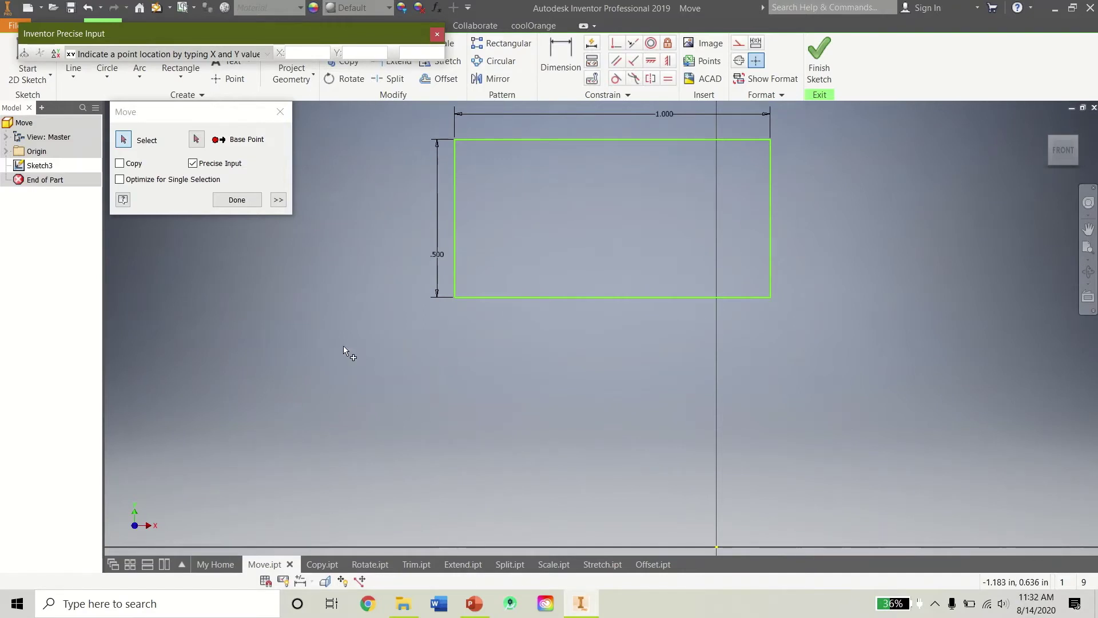
pyautogui.scroll(-3, 595, 395)
pyautogui.scroll(5, 595, 395)
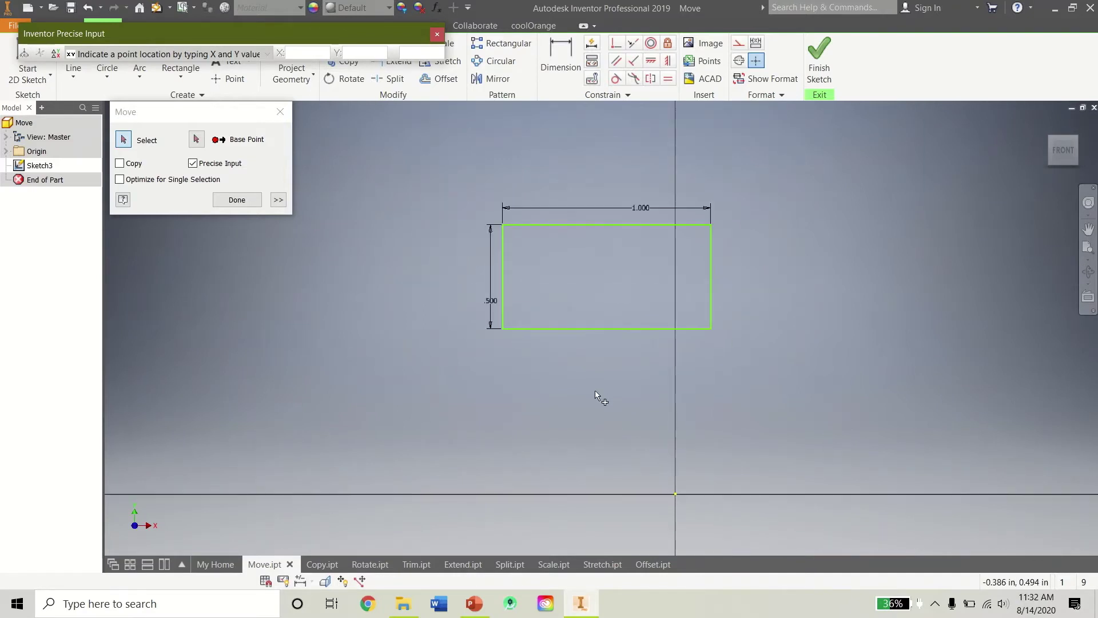
pyautogui.click(237, 200)
# Drag the selected rectangle further left, then switch to the Copy.ipt part
pyautogui.moveTo(438, 35)
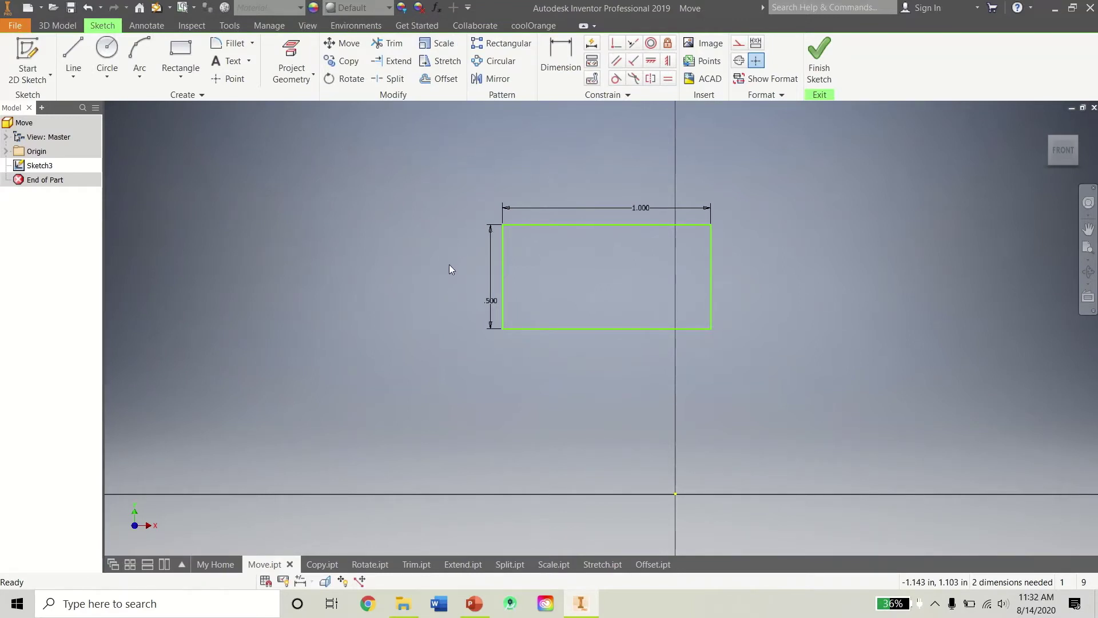
pyautogui.moveTo(853, 318); pyautogui.dragTo(335, 188)
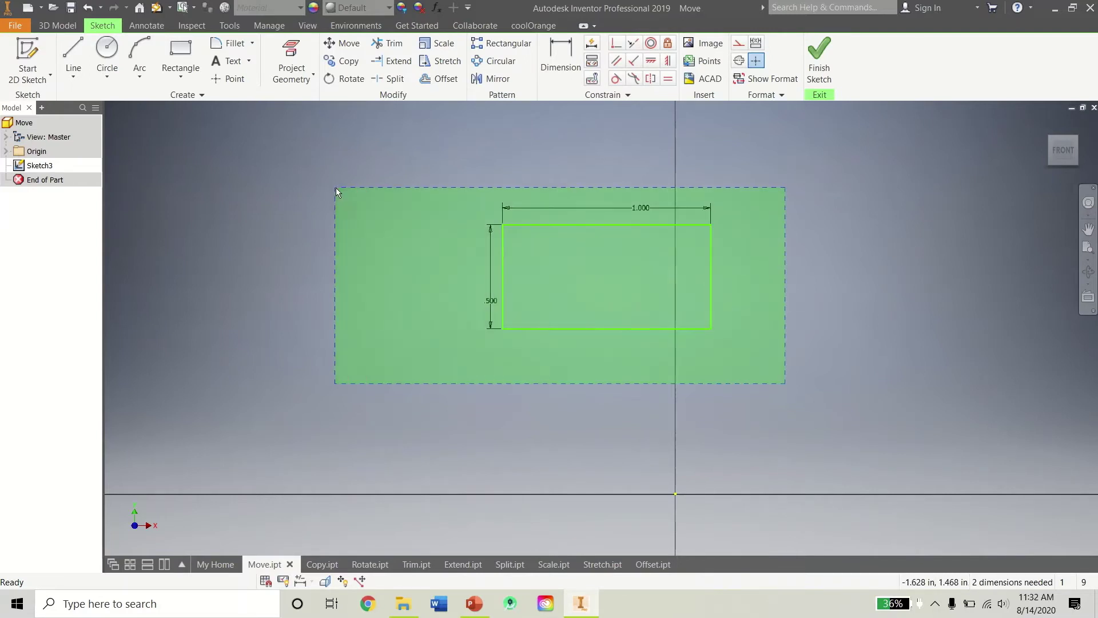
pyautogui.moveTo(510, 245); pyautogui.dragTo(283, 340)
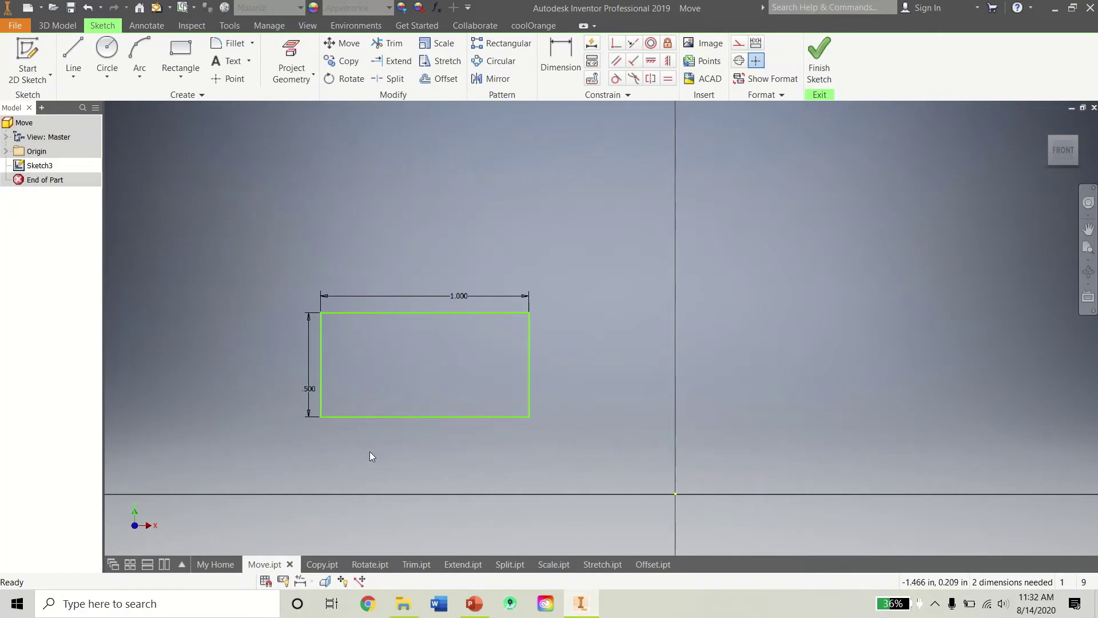
pyautogui.click(322, 565)
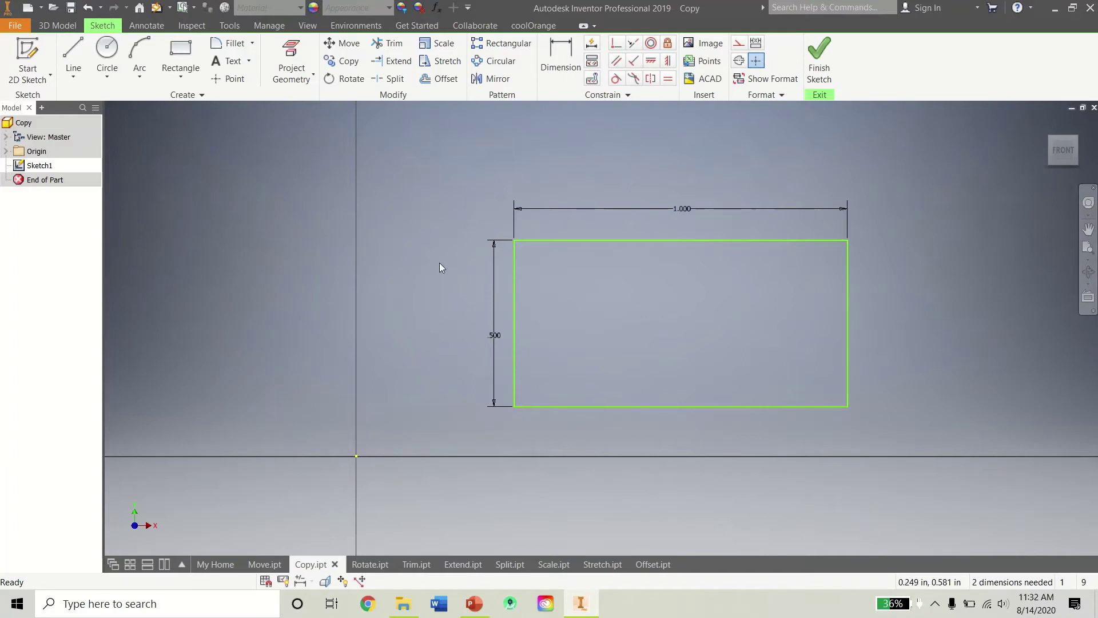
pyautogui.click(346, 62)
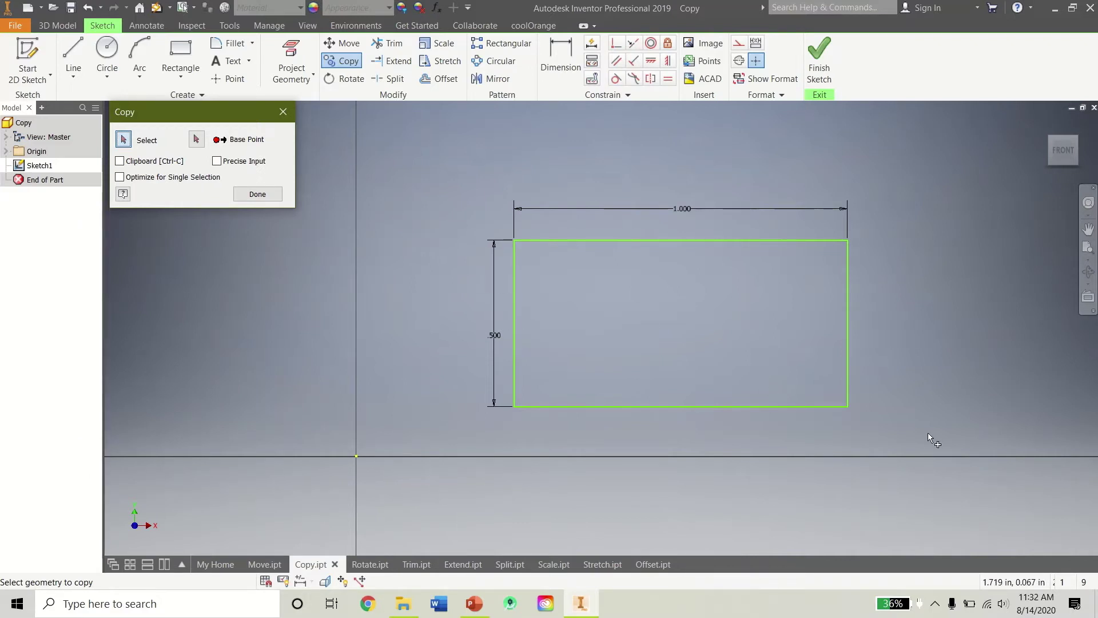
pyautogui.moveTo(925, 421); pyautogui.dragTo(406, 166)
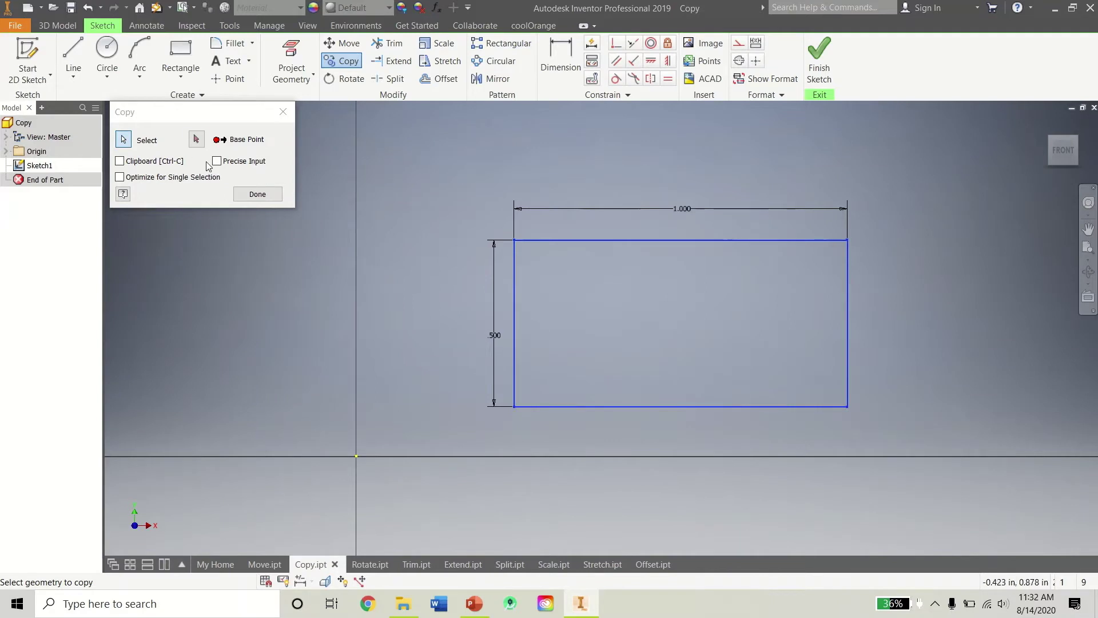
pyautogui.click(196, 139)
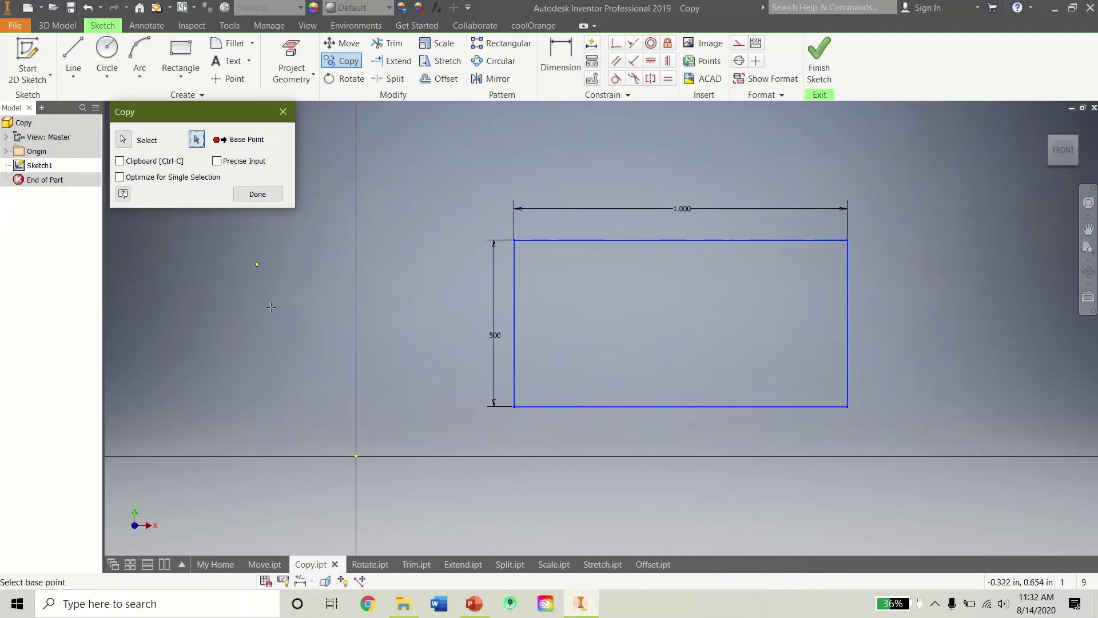
pyautogui.click(515, 407)
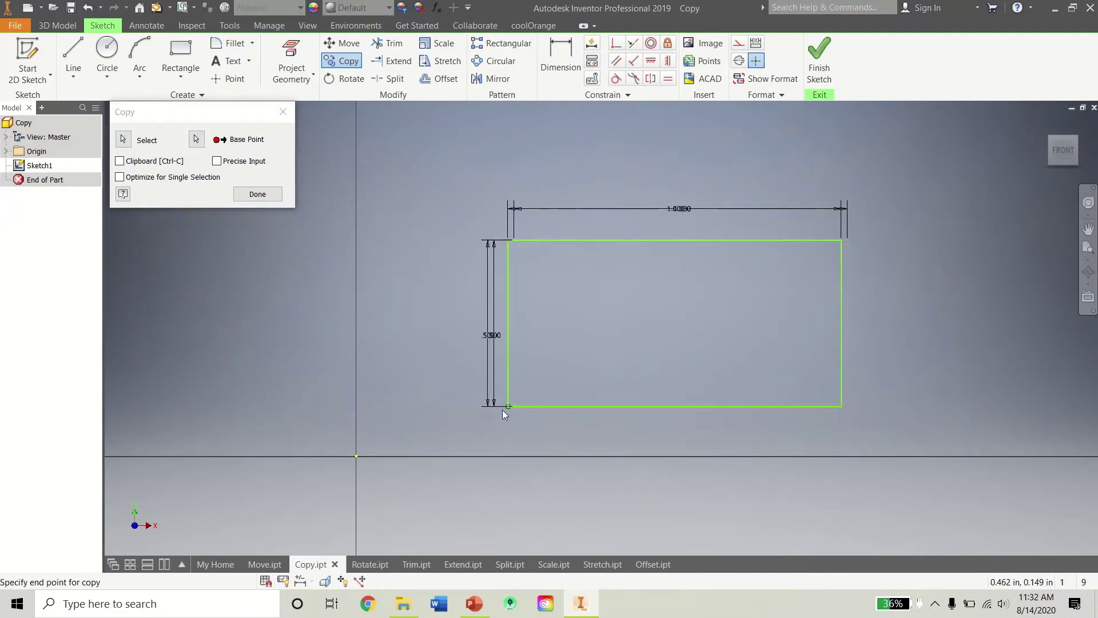
pyautogui.click(355, 456)
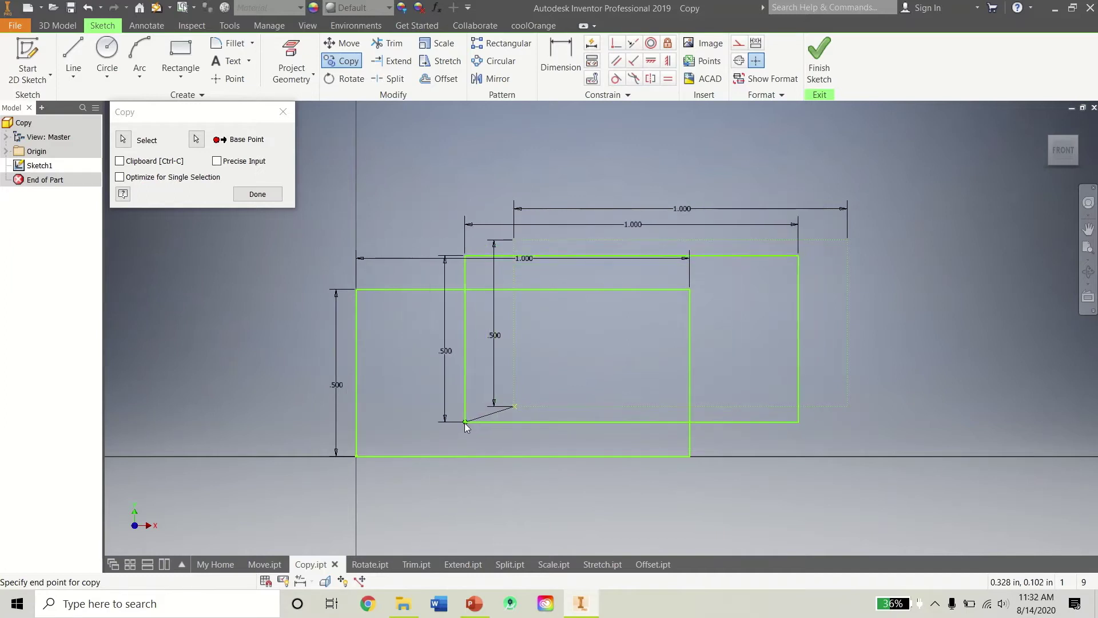
pyautogui.rightClick(455, 423)
pyautogui.press('Escape')
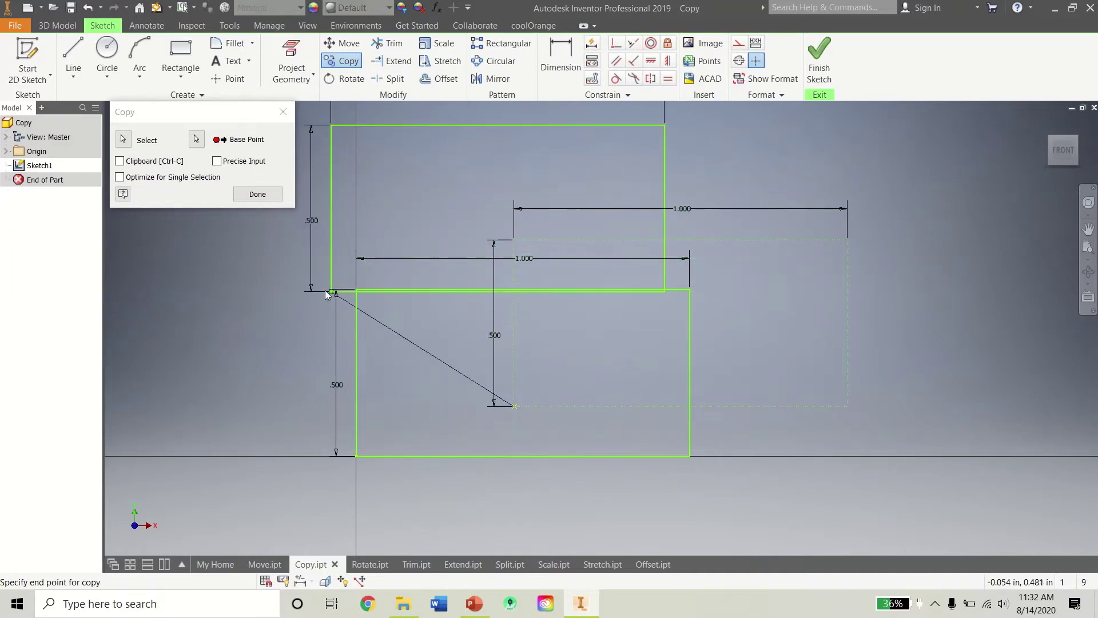
pyautogui.click(265, 196)
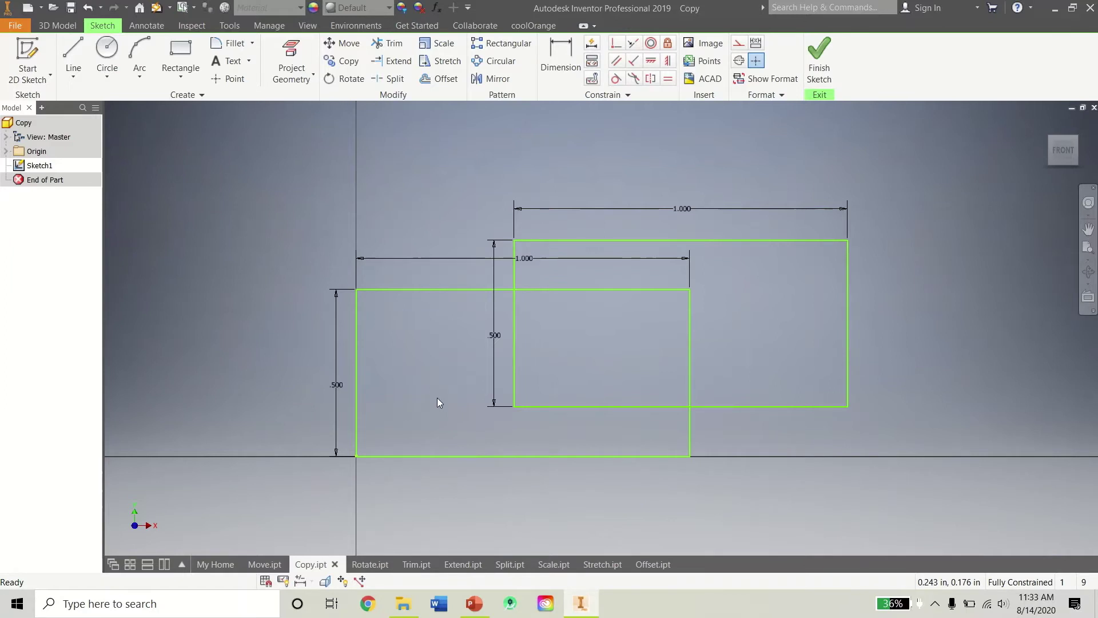
pyautogui.hotkey('ctrl', 'z')
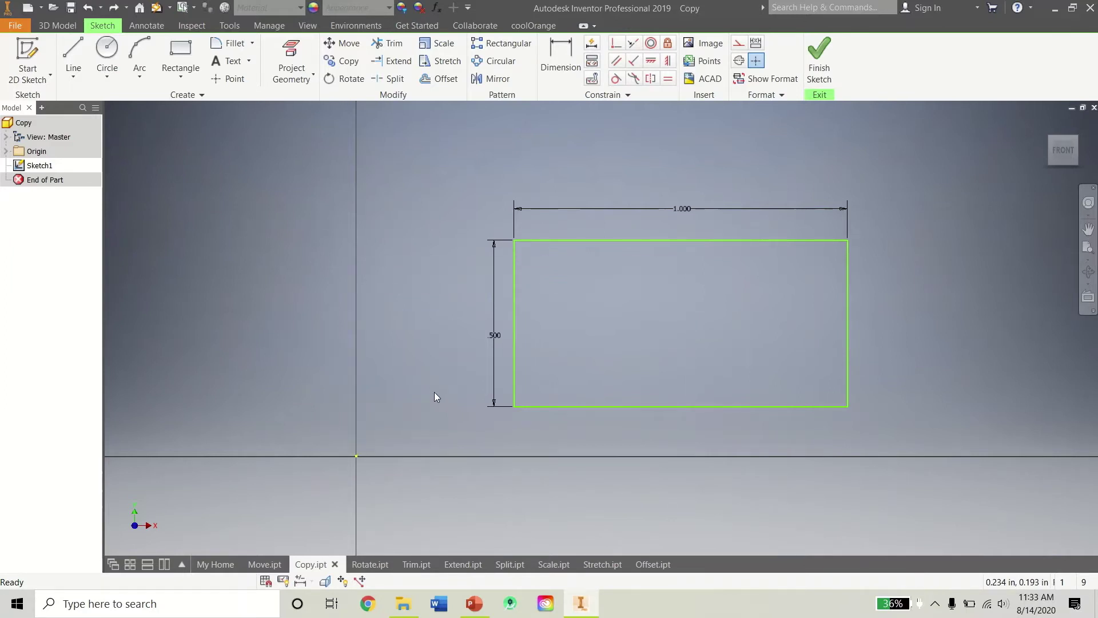
# Close the Copy tool without copying anything and switch to the Rotate.ipt part
pyautogui.click(341, 62)
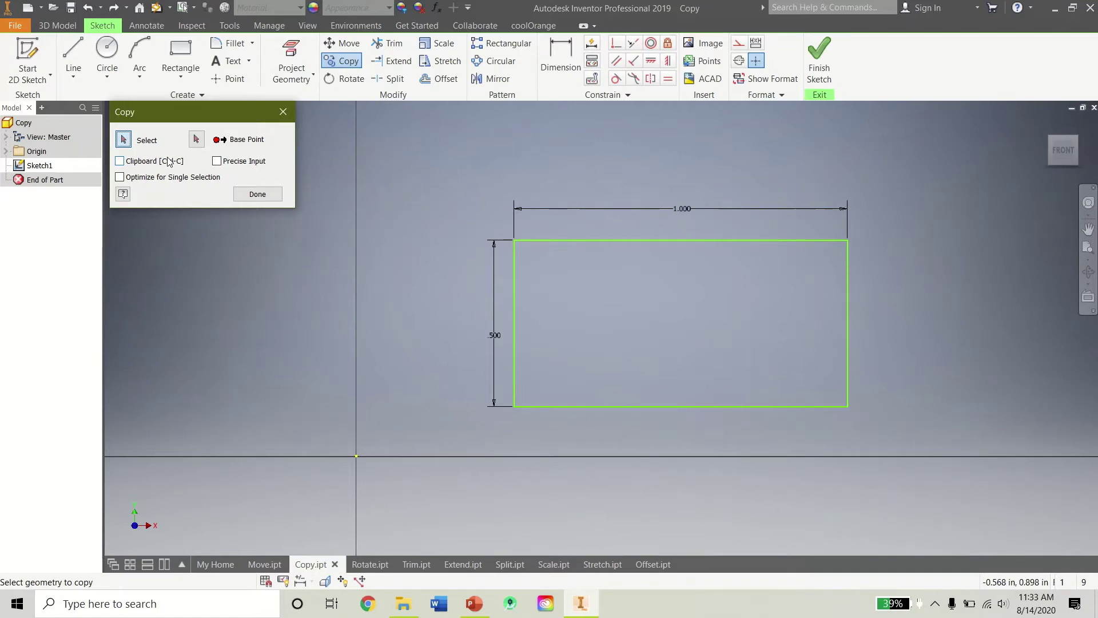
pyautogui.click(264, 196)
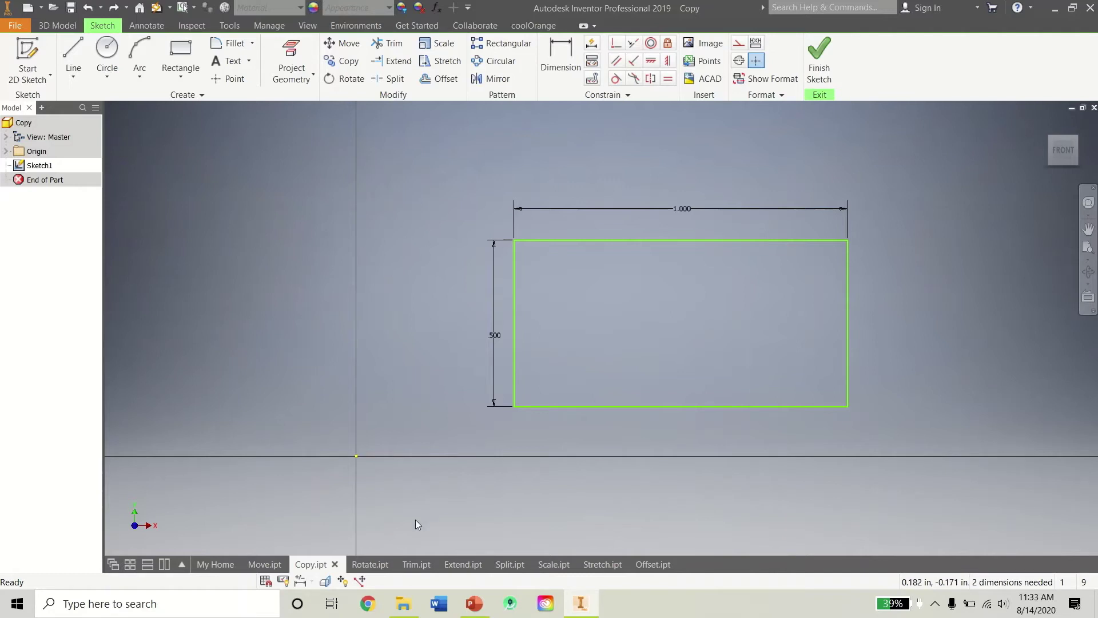
pyautogui.click(366, 565)
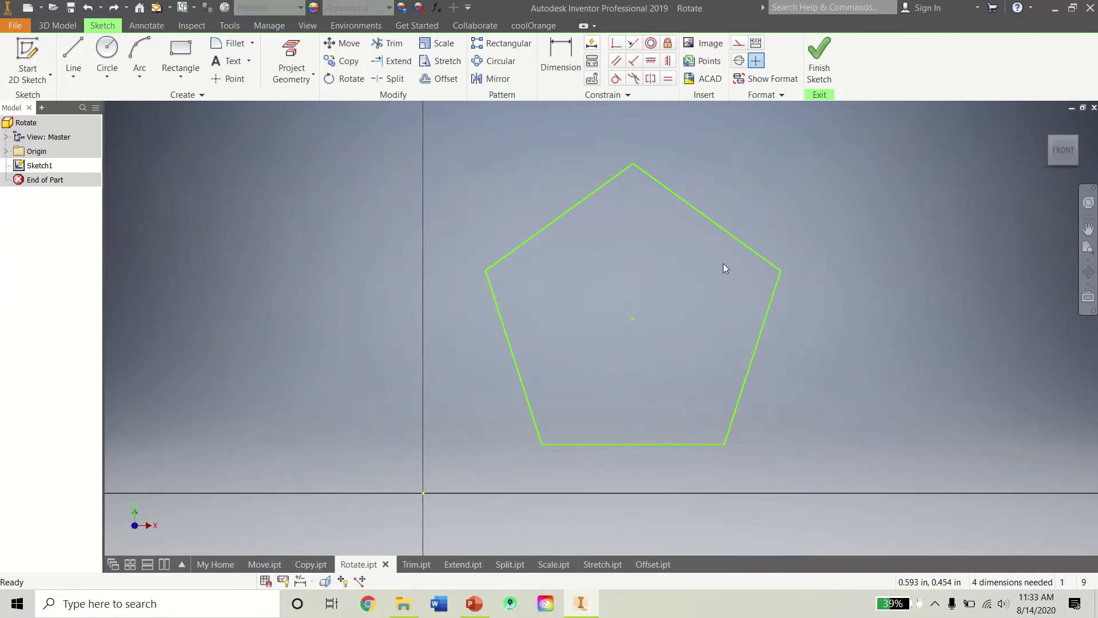
# Rotate the whole pentagon about its centre point so a vertex points left, then open Trim.ipt
pyautogui.click(330, 82)
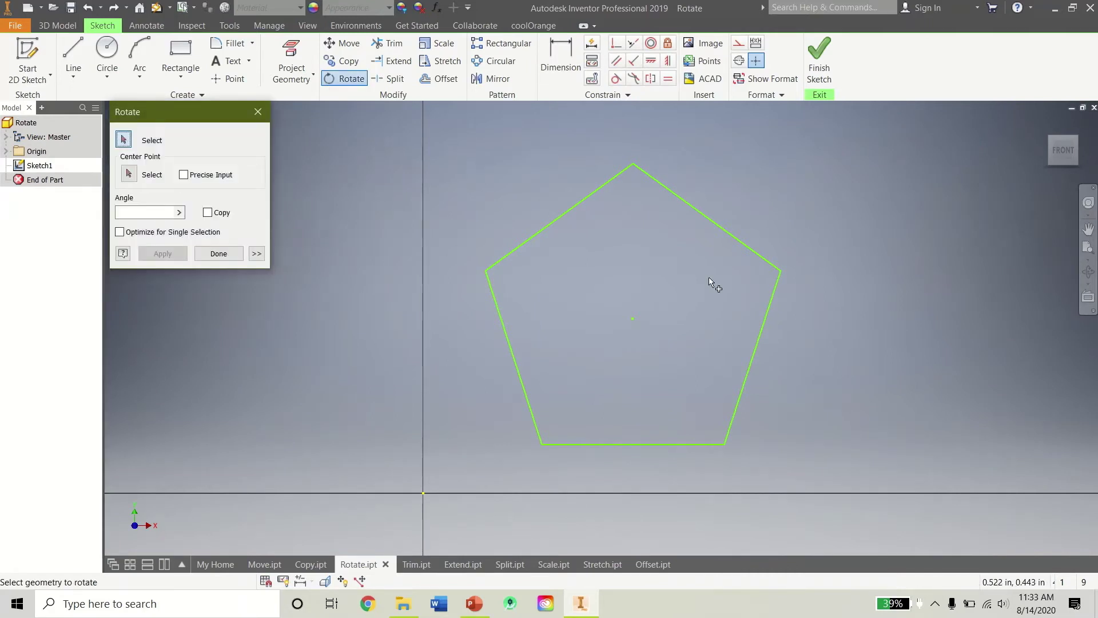
pyautogui.moveTo(816, 461); pyautogui.dragTo(444, 147)
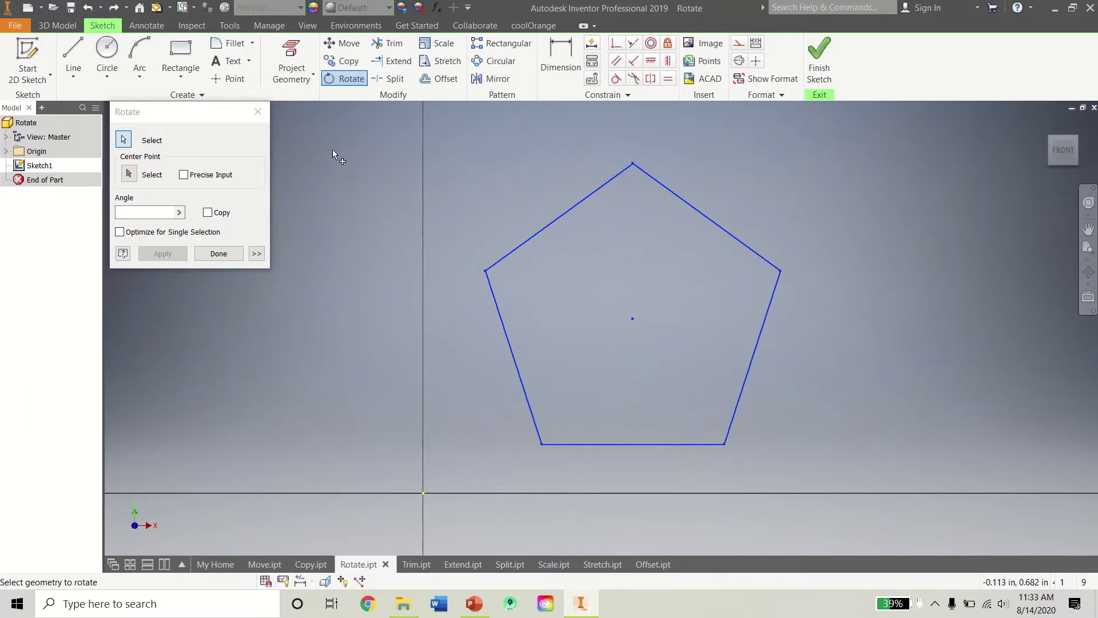
pyautogui.click(129, 174)
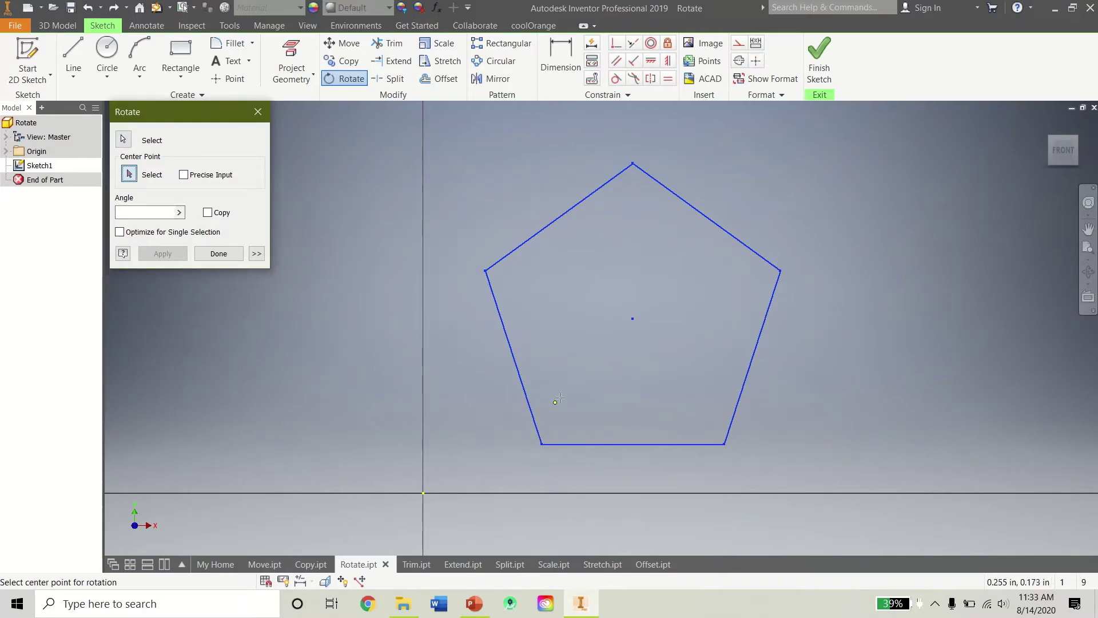
pyautogui.click(632, 318)
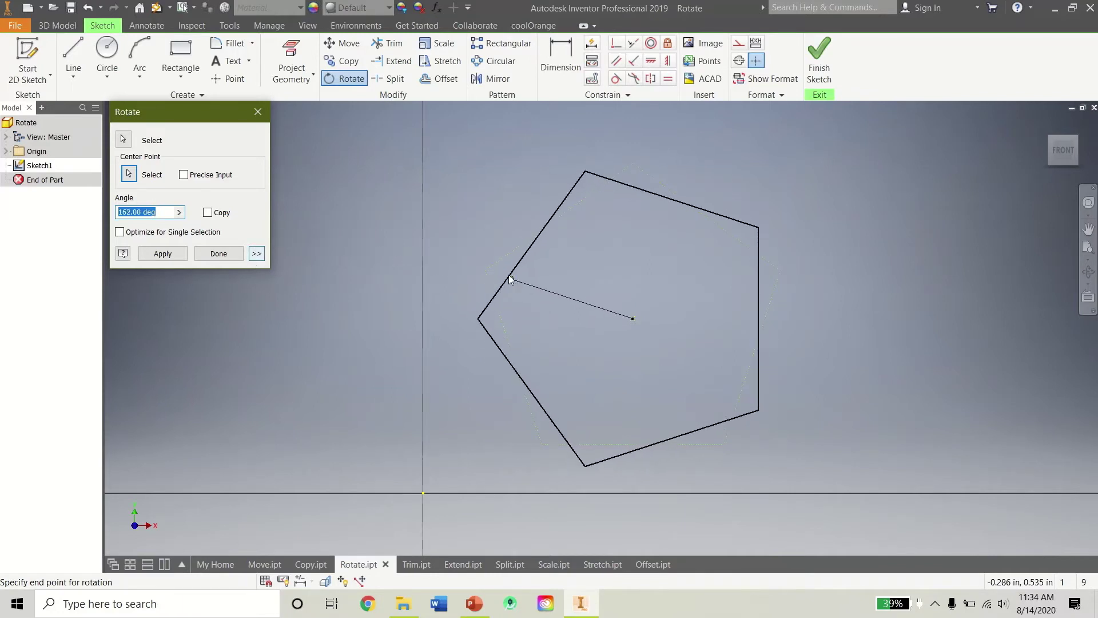
pyautogui.click(471, 261)
pyautogui.click(219, 254)
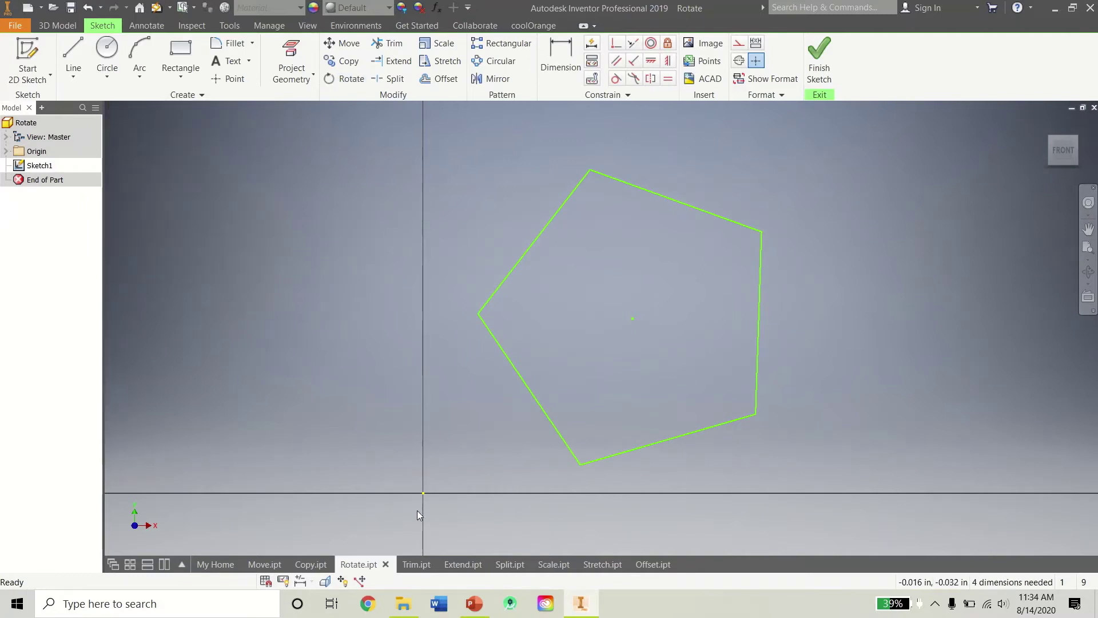
pyautogui.click(407, 564)
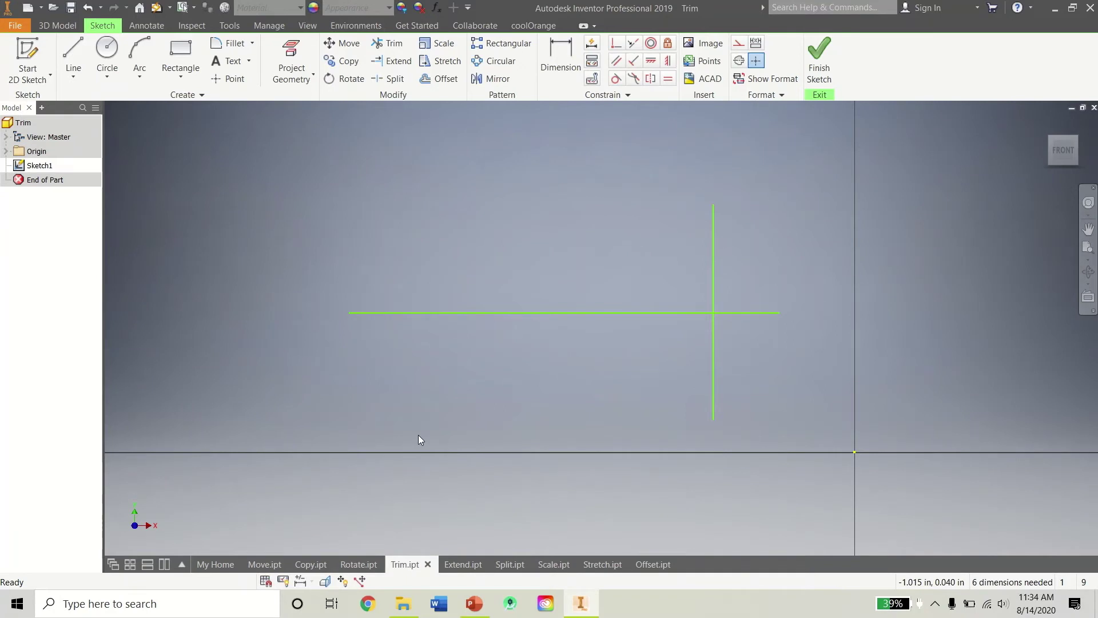
# Trim off the horizontal line's right end beyond the vertical line
pyautogui.click(394, 45)
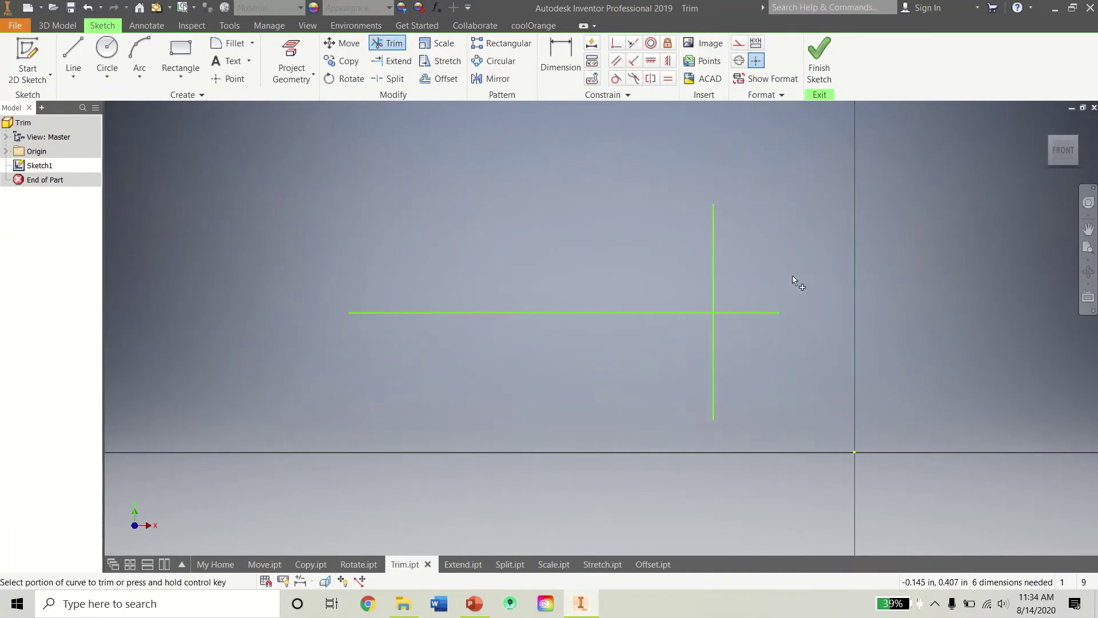
pyautogui.rightClick(489, 352)
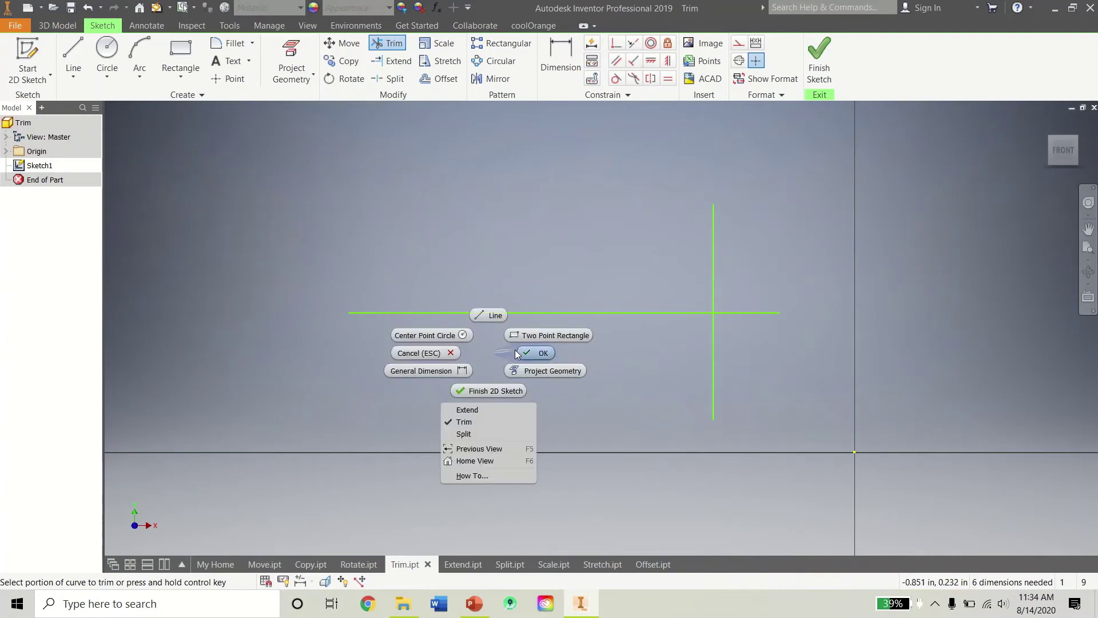
pyautogui.click(504, 313)
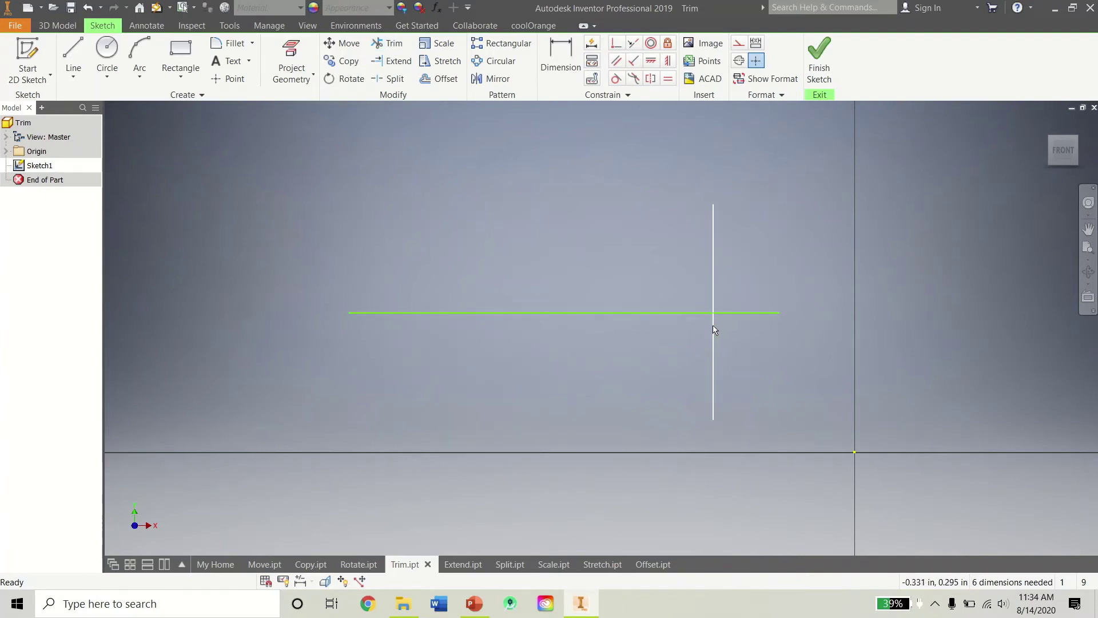
pyautogui.click(391, 46)
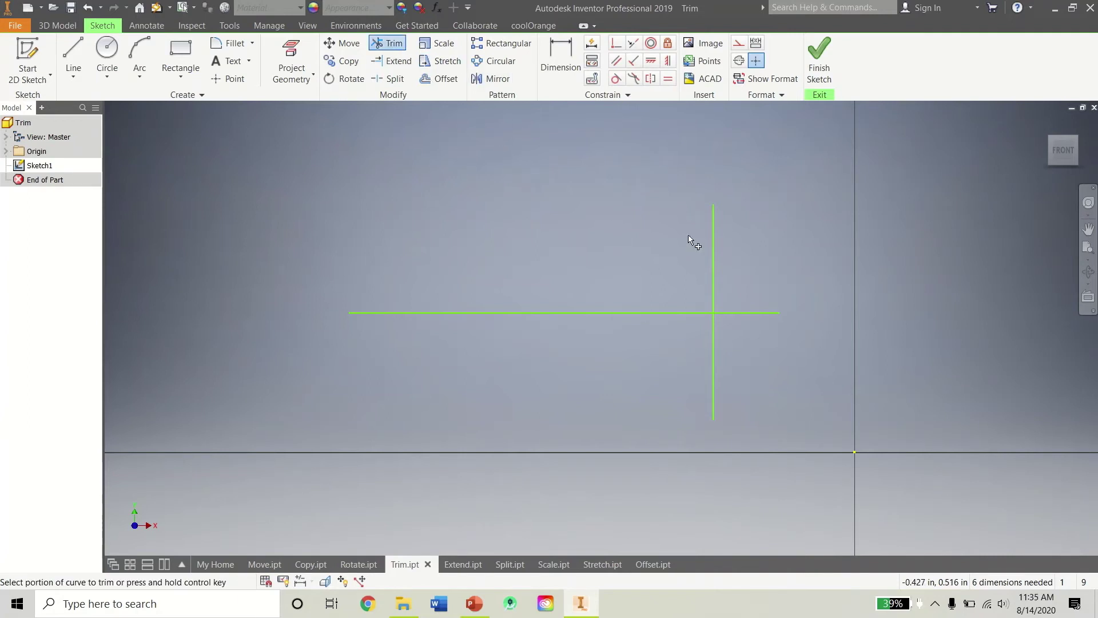
pyautogui.click(746, 312)
pyautogui.rightClick(745, 331)
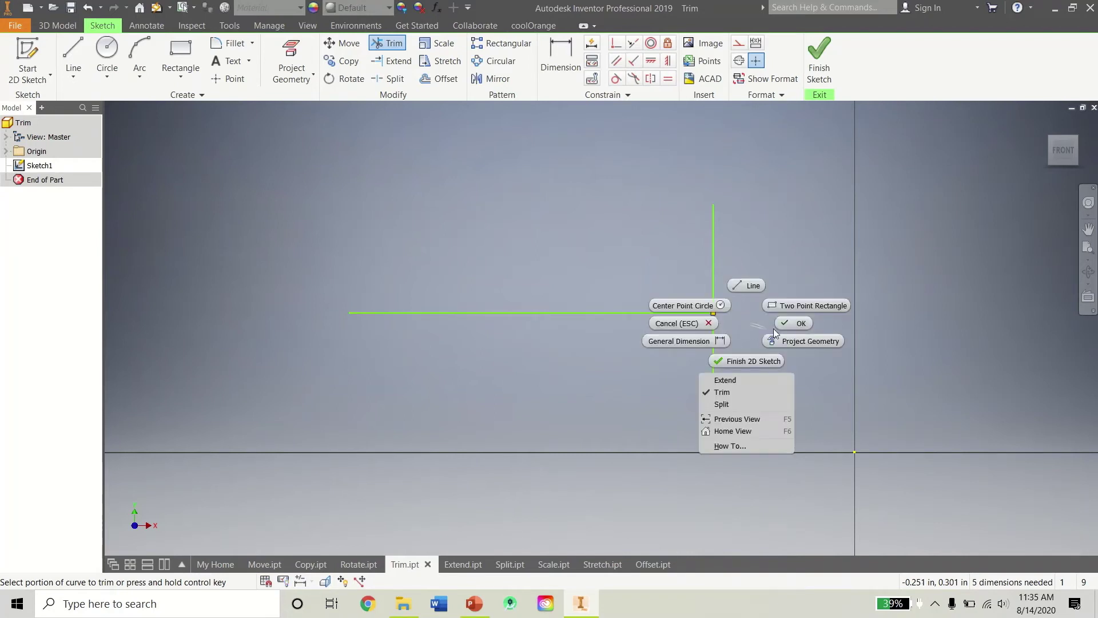
pyautogui.press('Escape')
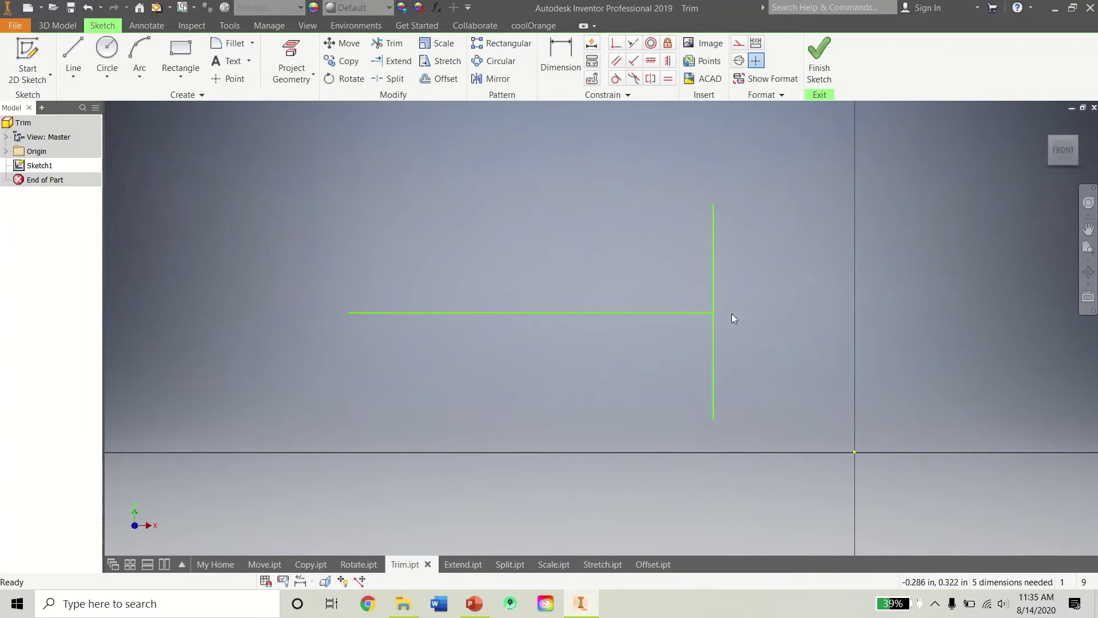
# Trial-trim the vertical line's upper part, undo it, and switch to Extend.ipt
pyautogui.click(394, 44)
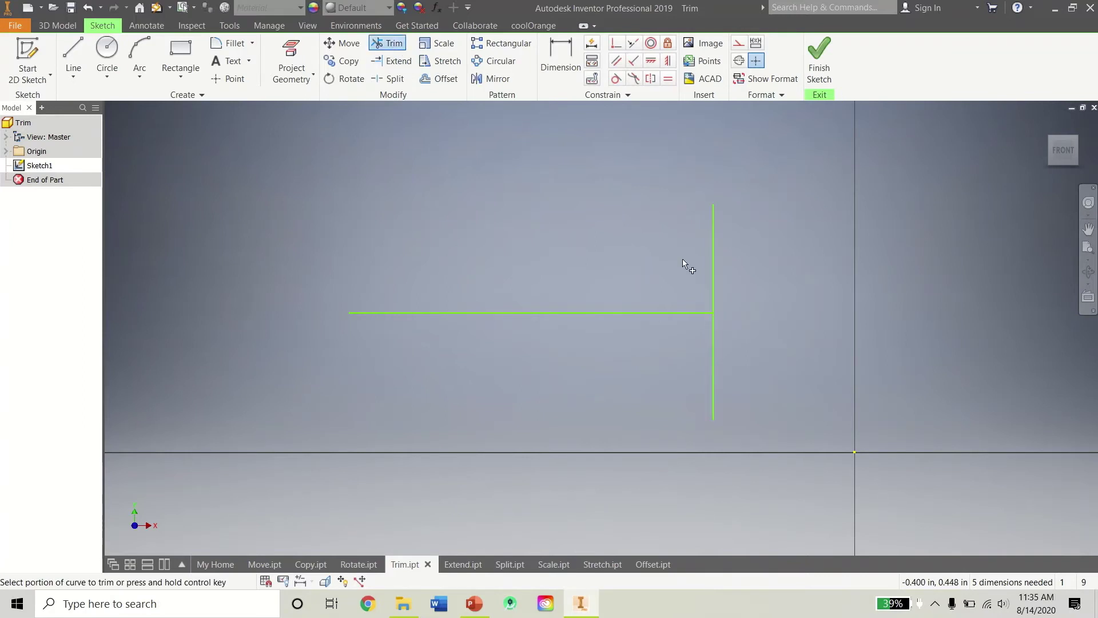
pyautogui.click(715, 264)
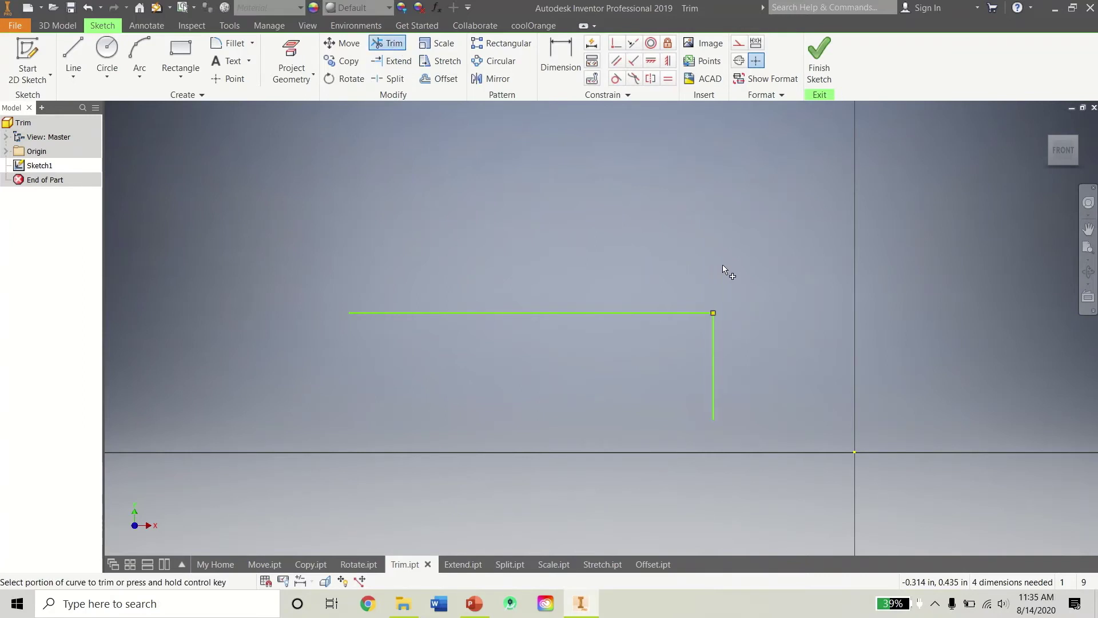
pyautogui.hotkey('ctrl', 'z')
pyautogui.rightClick(751, 293)
pyautogui.press('Escape')
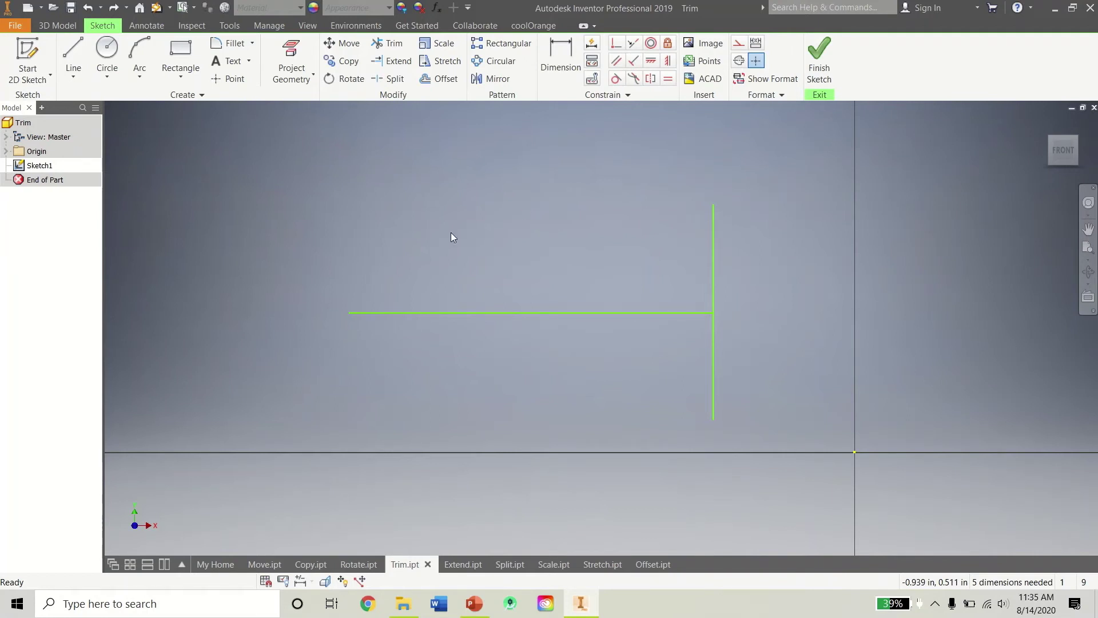
pyautogui.click(459, 565)
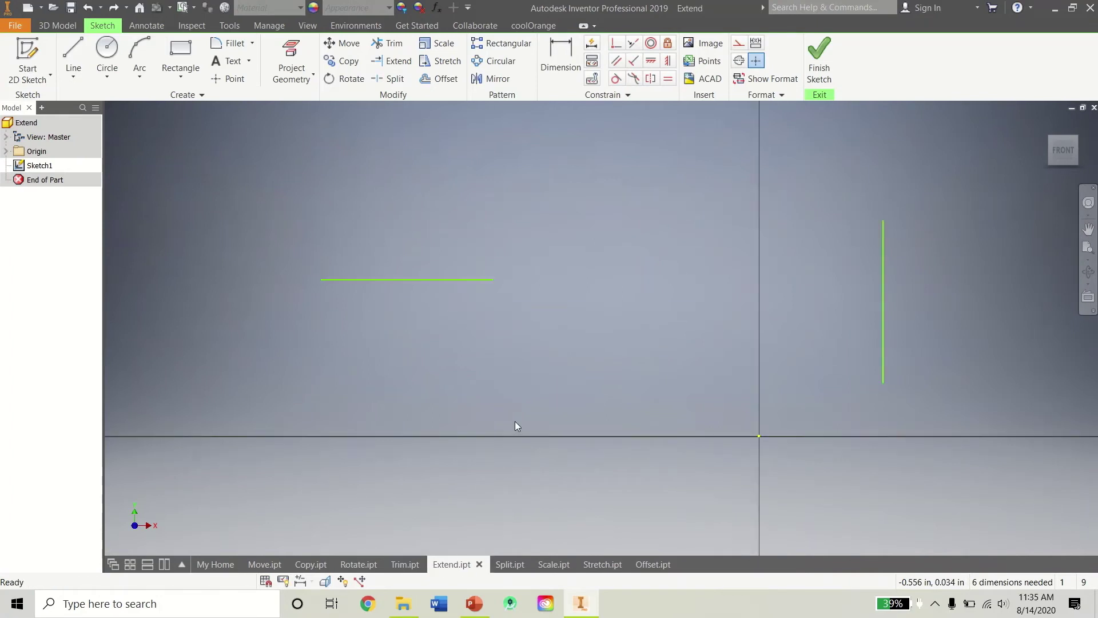
# Cancel a first Extend attempt and pan the view to frame both lines
pyautogui.click(392, 60)
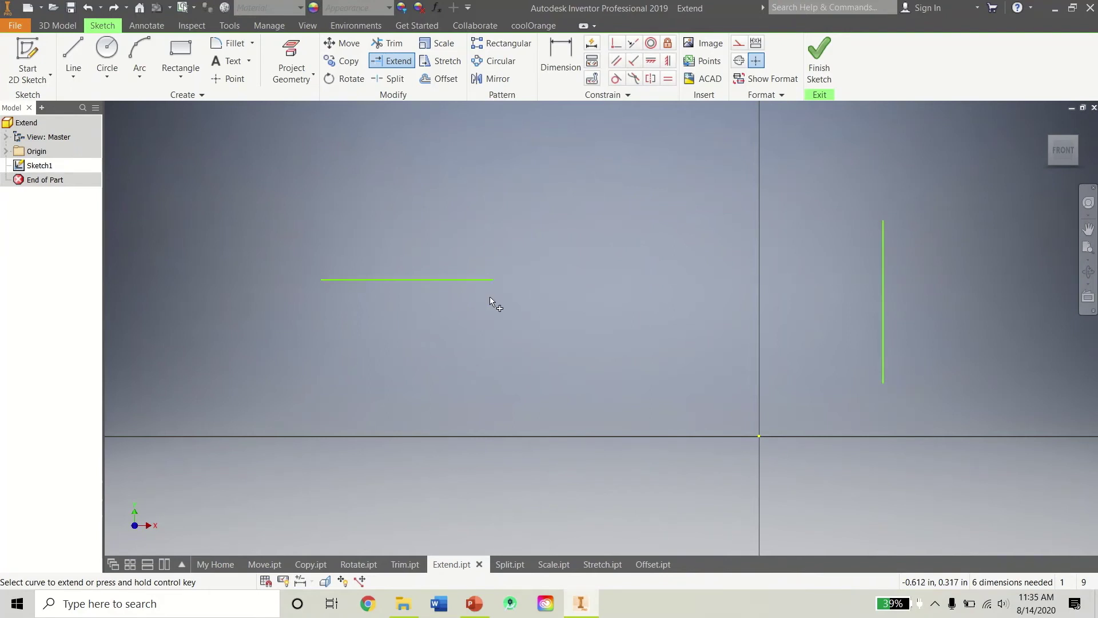
pyautogui.rightClick(446, 368)
pyautogui.click(450, 329)
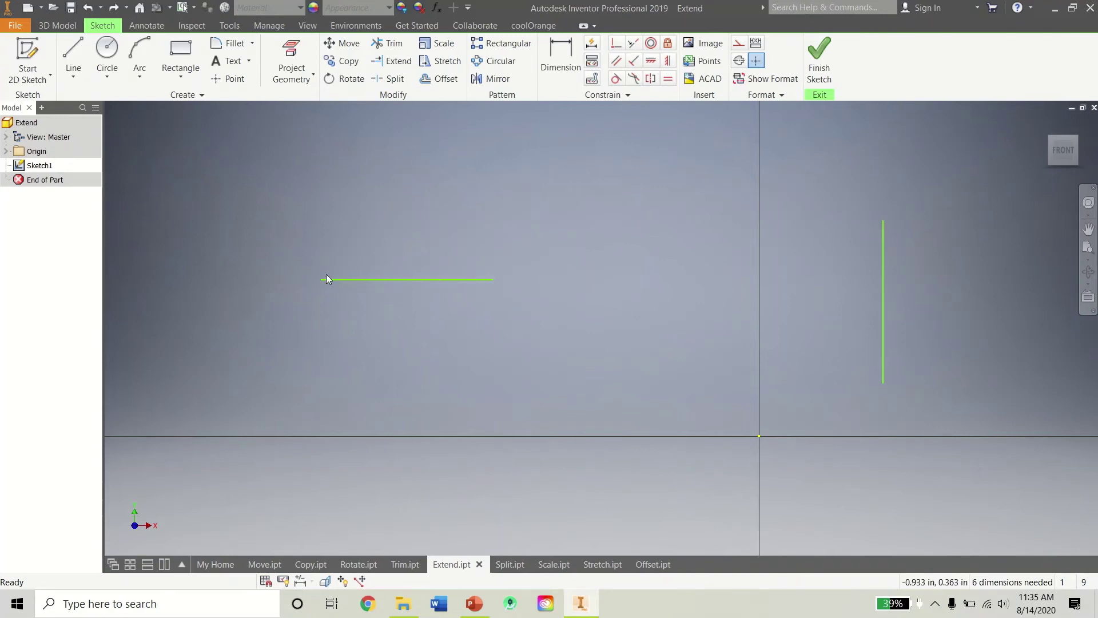
pyautogui.moveTo(326, 273)
pyautogui.mouseDown(button='middle')
pyautogui.moveTo(503, 287)
pyautogui.moveTo(571, 277)
pyautogui.moveTo(117, 321)
pyautogui.moveTo(138, 310)
pyautogui.mouseUp(button='middle')
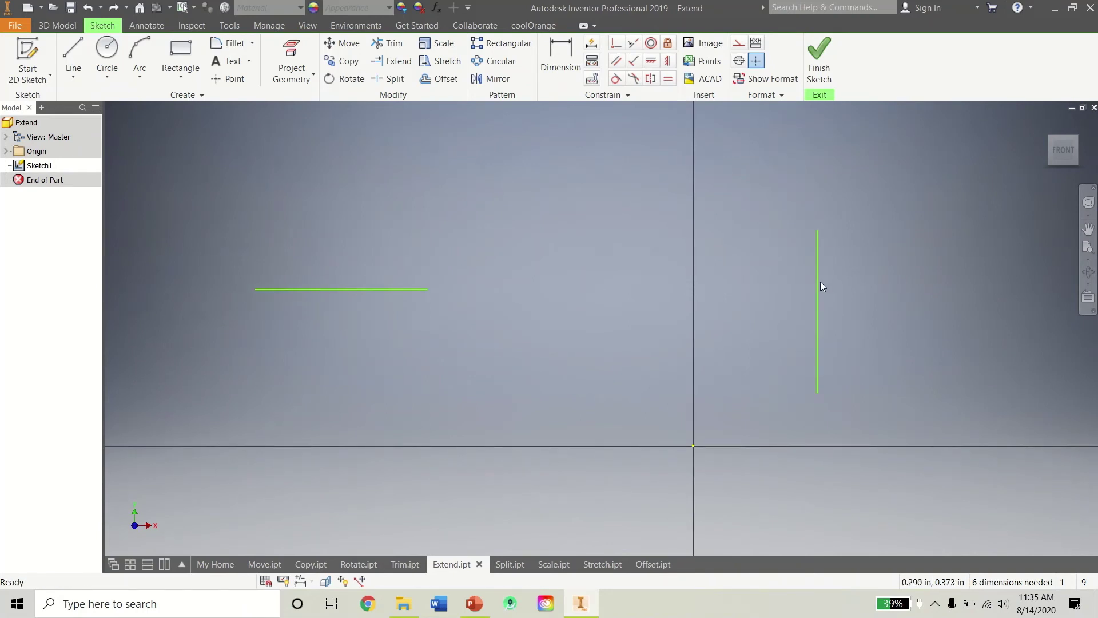
# Extend the short horizontal line to meet the vertical line, then switch to Split.ipt
pyautogui.click(392, 61)
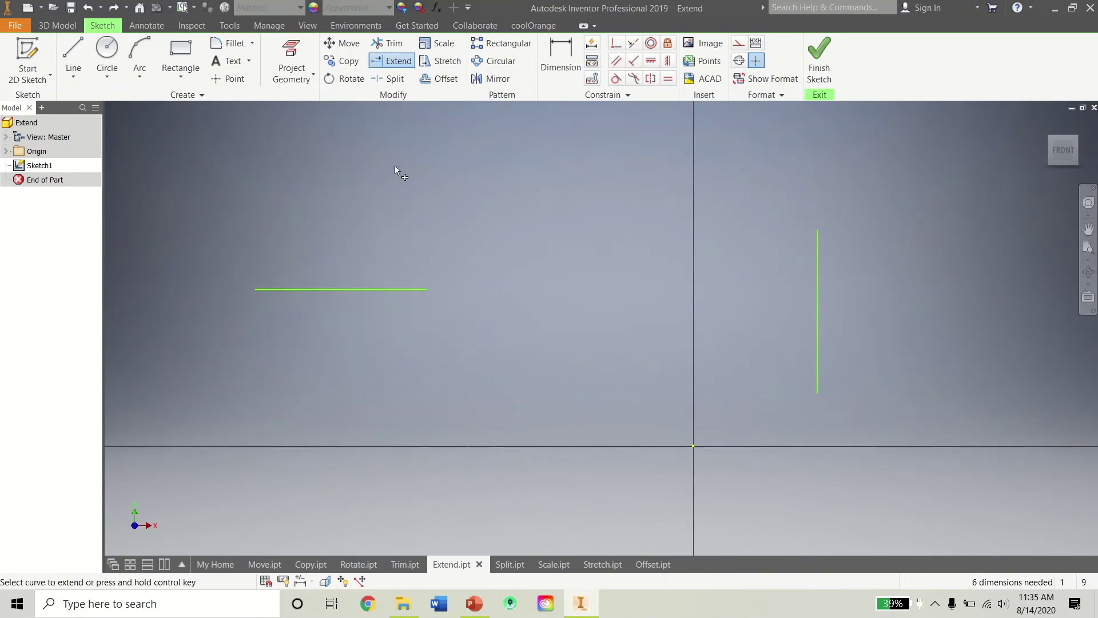
pyautogui.click(396, 290)
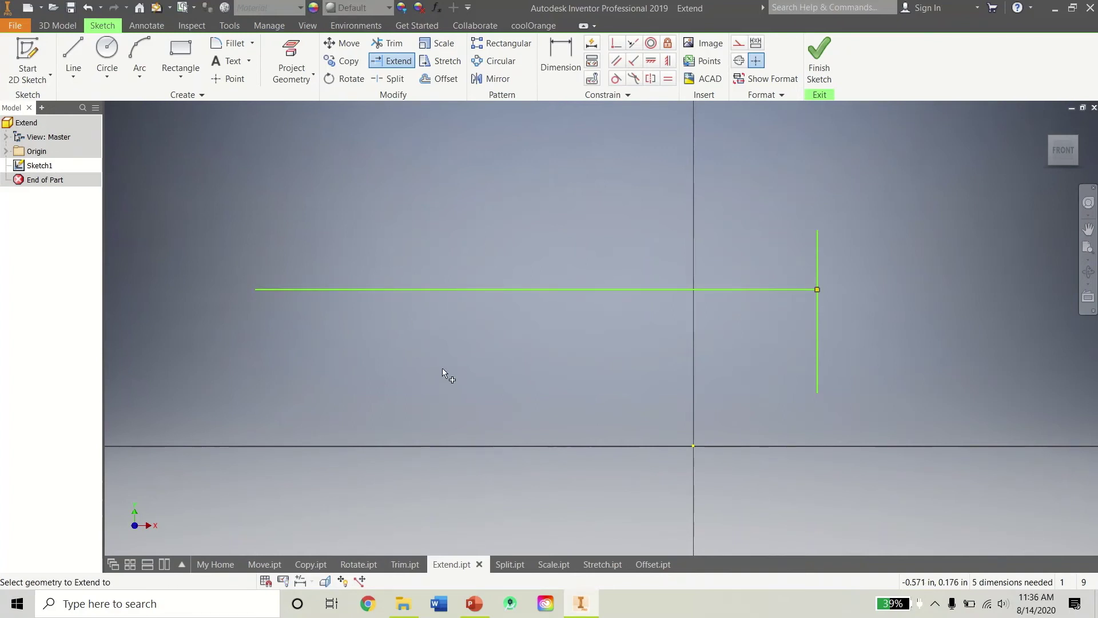
pyautogui.hotkey('ctrl', 'z')
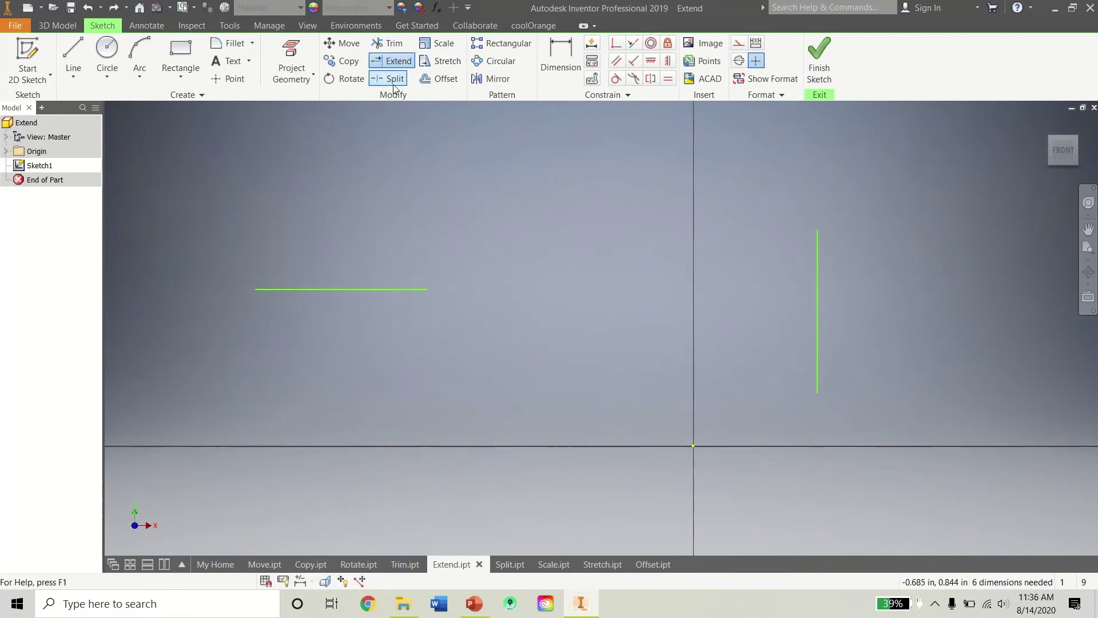
pyautogui.click(389, 290)
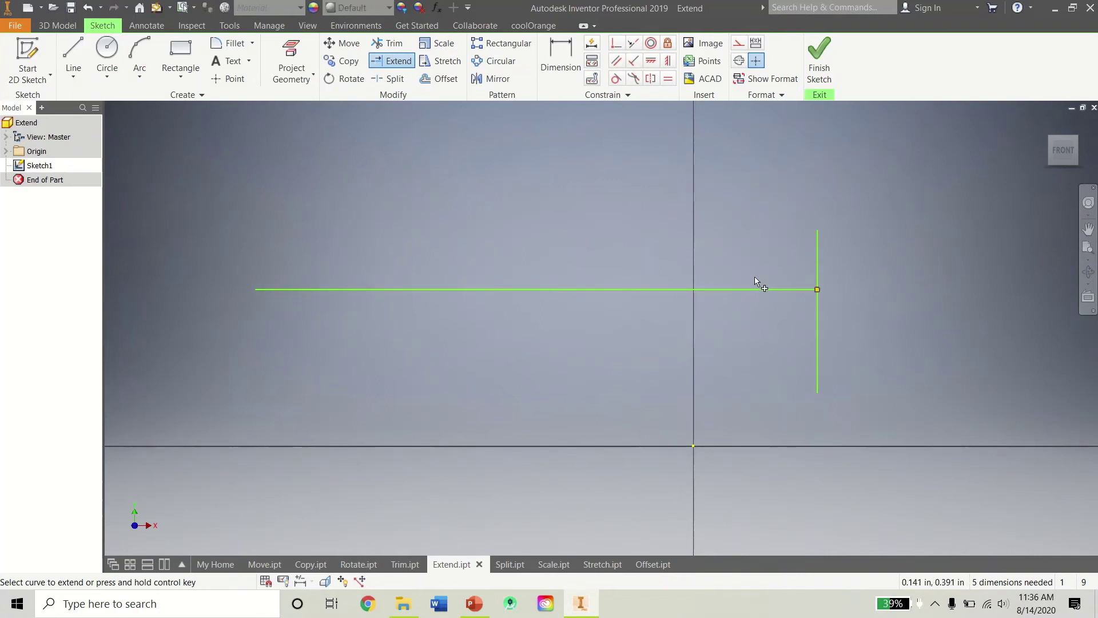
pyautogui.rightClick(546, 364)
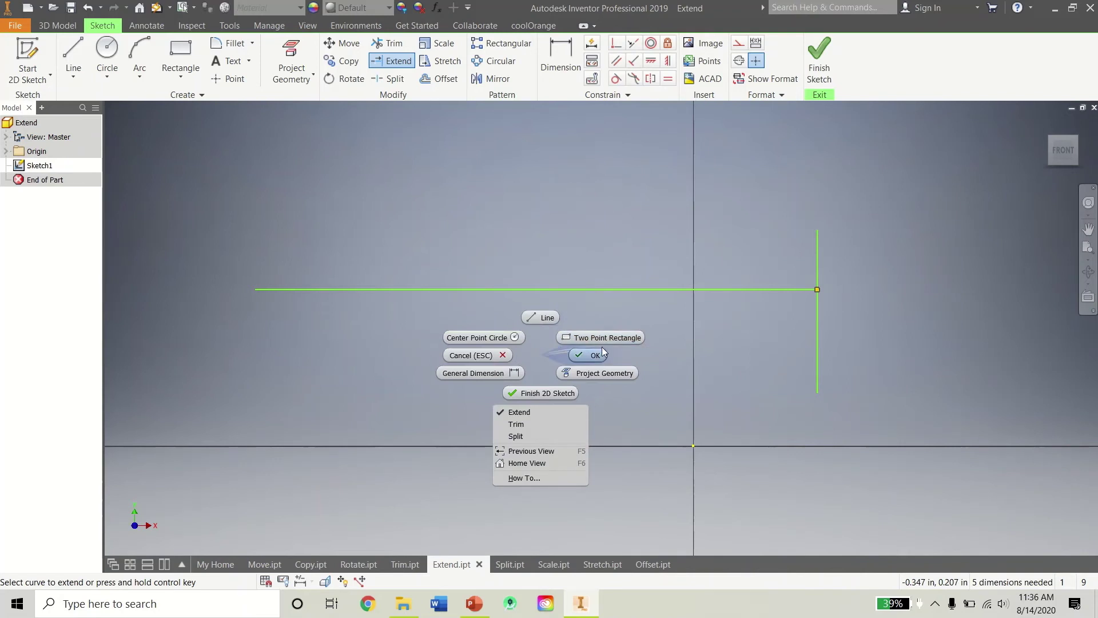
pyautogui.click(601, 346)
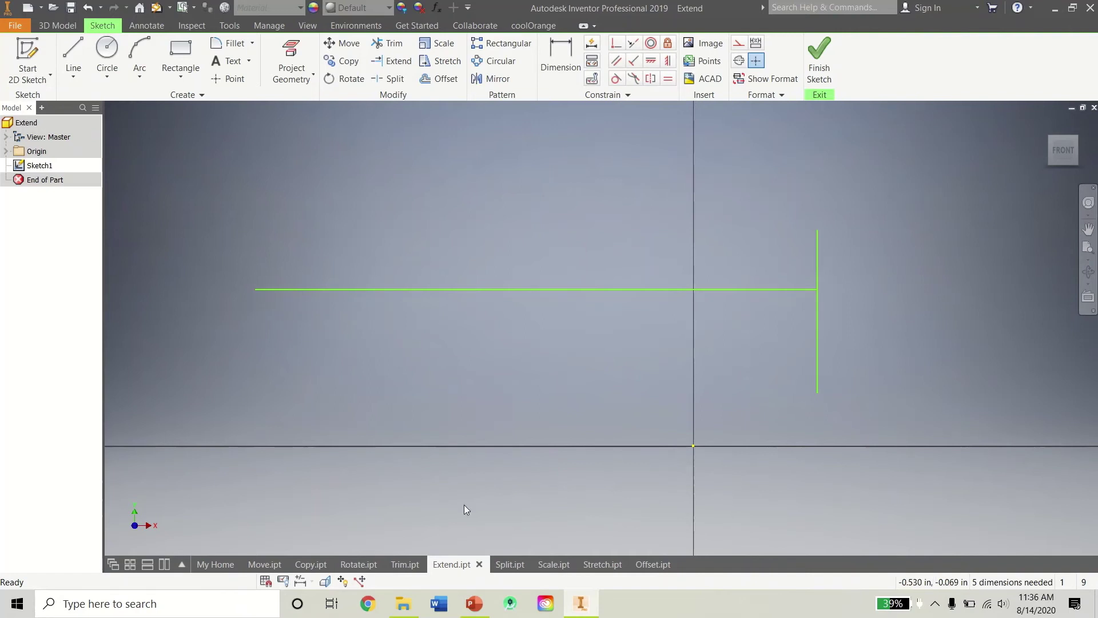
pyautogui.click(510, 564)
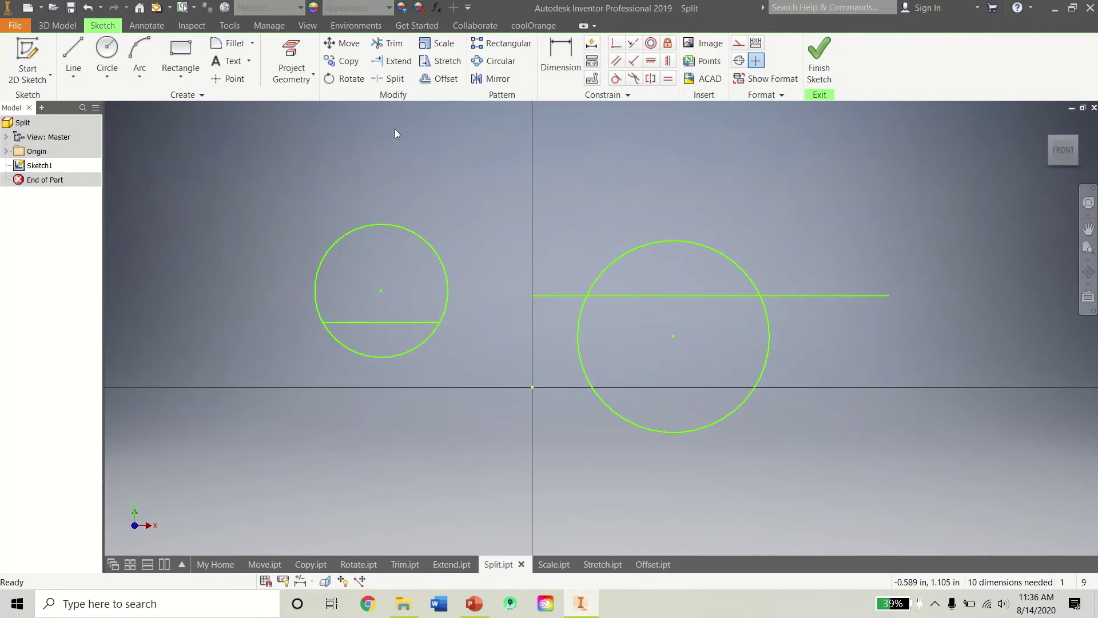
# Split the right circle into arcs where the horizontal line crosses it
pyautogui.click(391, 79)
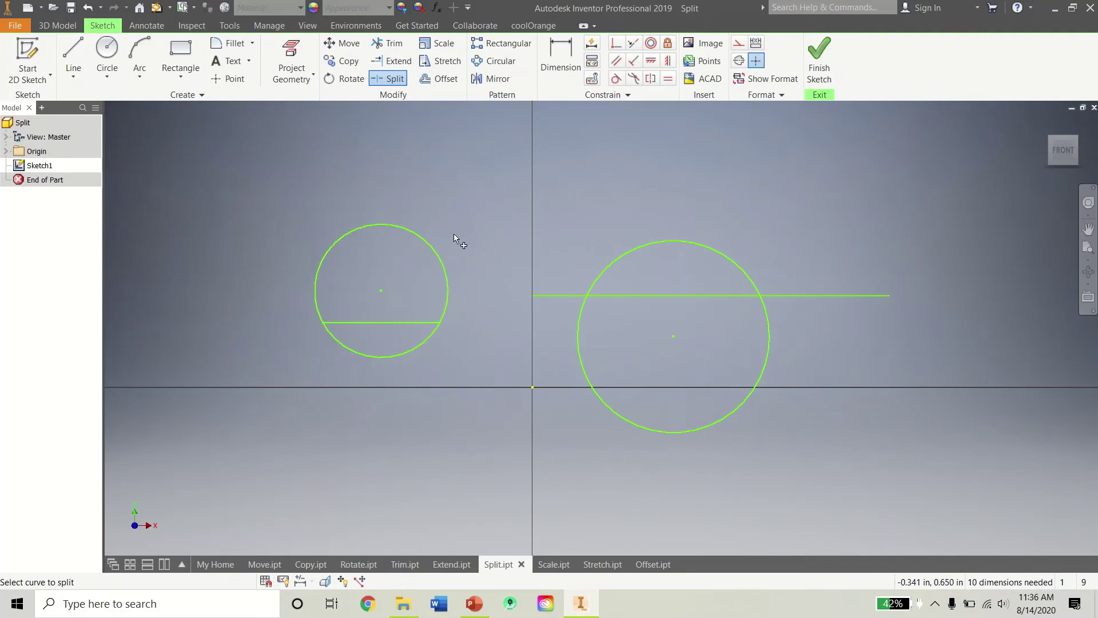
pyautogui.rightClick(460, 209)
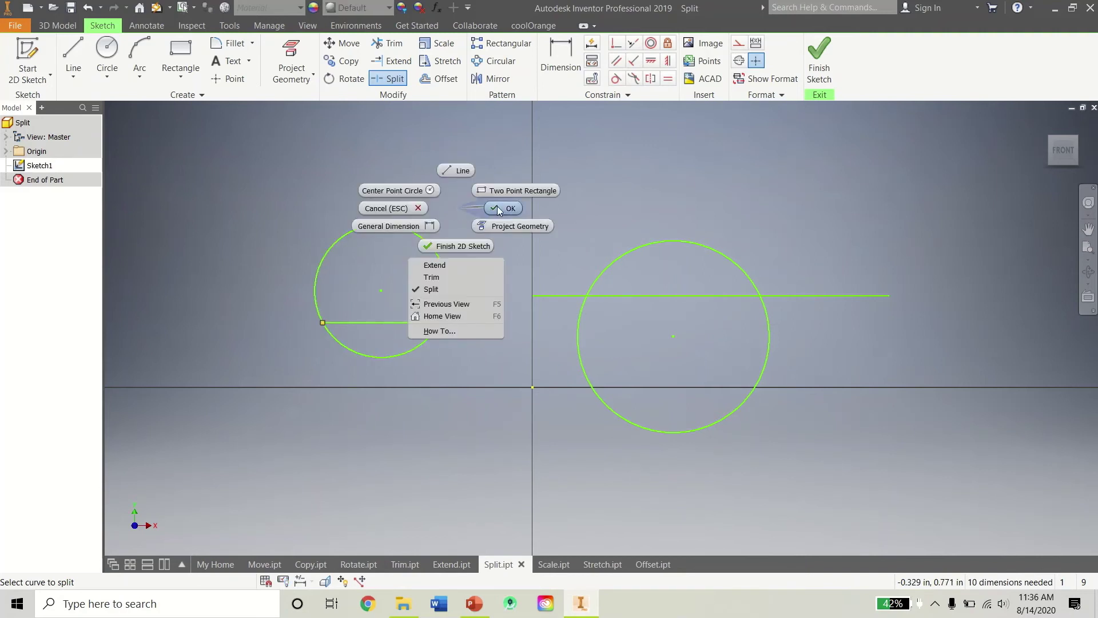
pyautogui.click(497, 208)
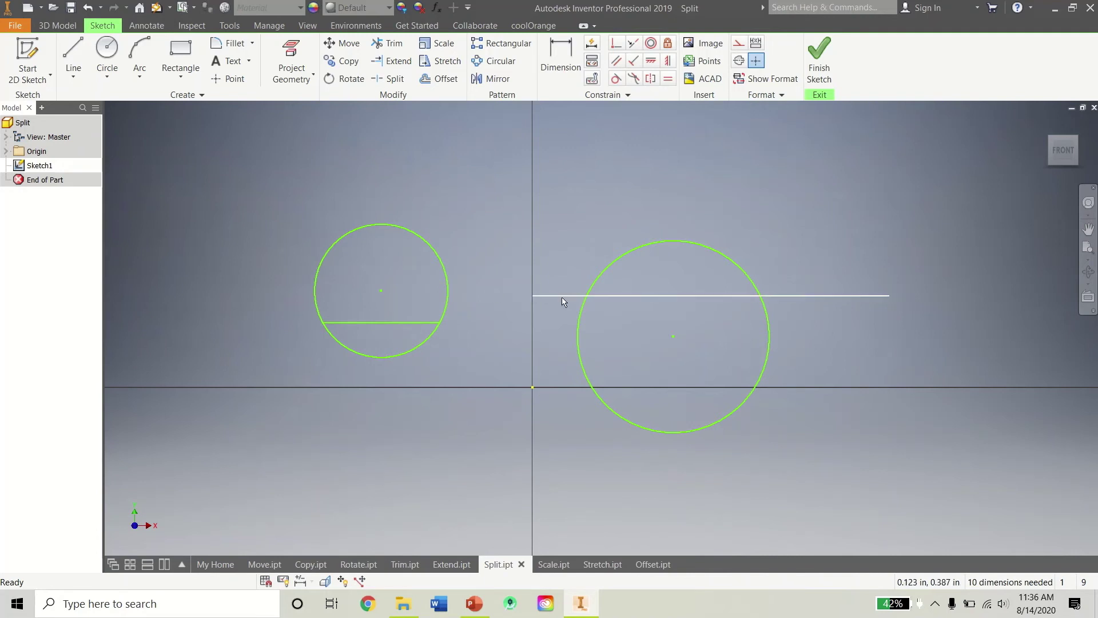
pyautogui.click(389, 78)
pyautogui.click(638, 250)
pyautogui.rightClick(624, 271)
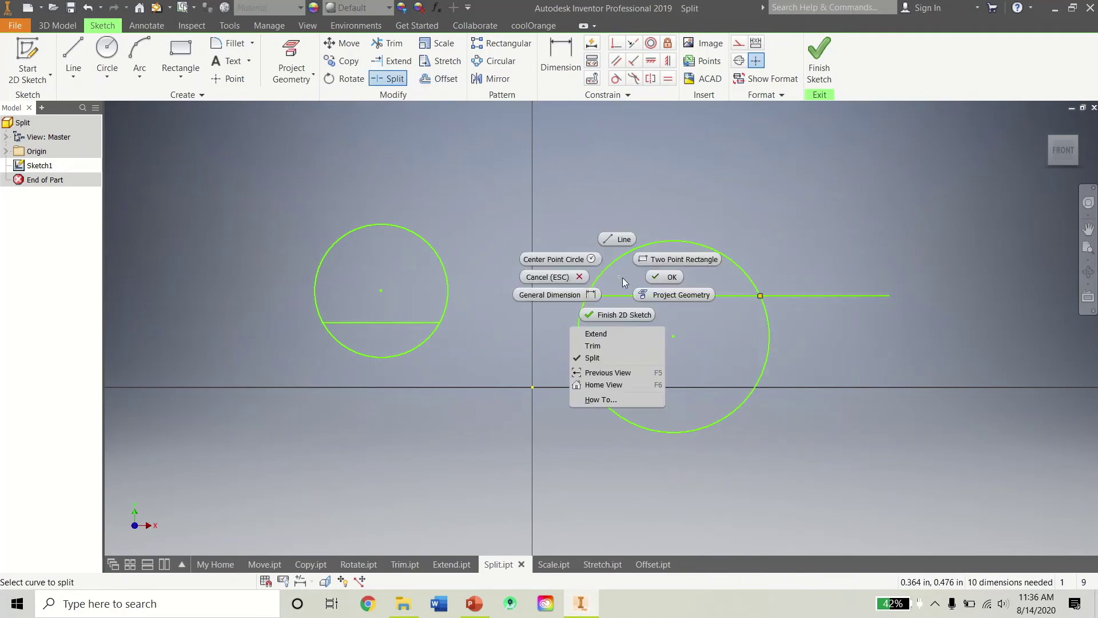
pyautogui.click(623, 240)
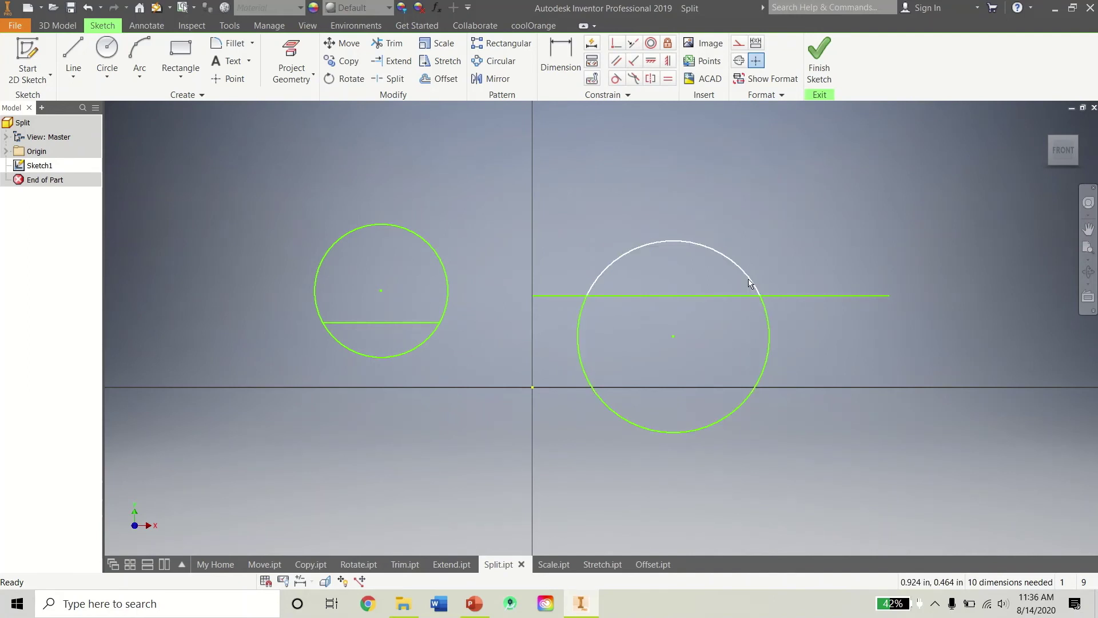
# Undo an accidental drag of the upper arc and switch to the Scale.ipt part
pyautogui.moveTo(753, 282); pyautogui.dragTo(778, 262)
pyautogui.hotkey('ctrl', 'z')
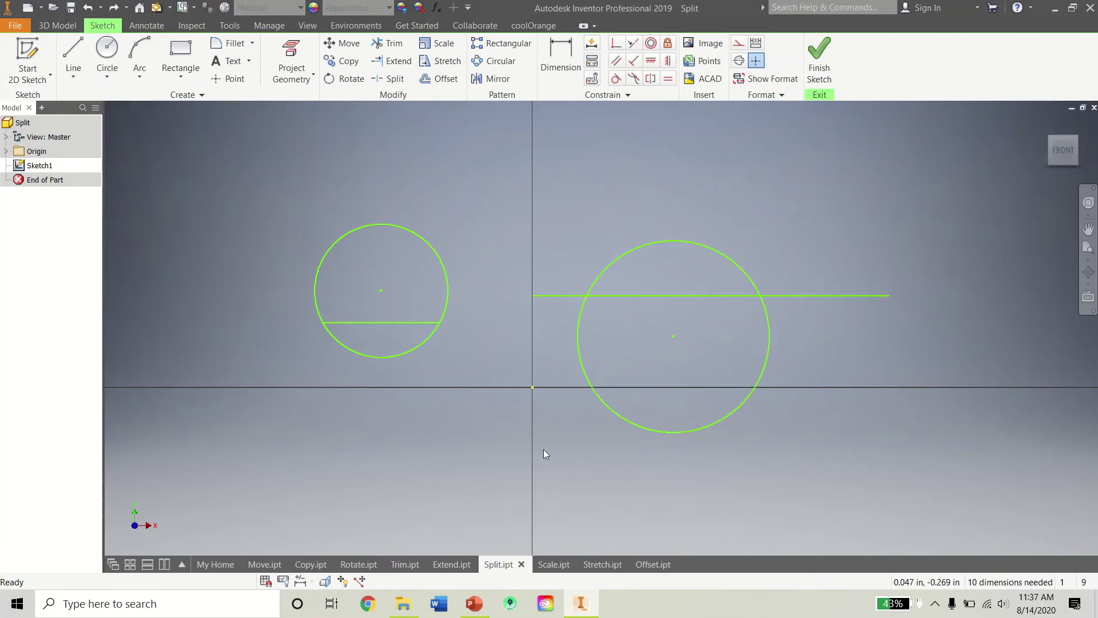
pyautogui.click(543, 564)
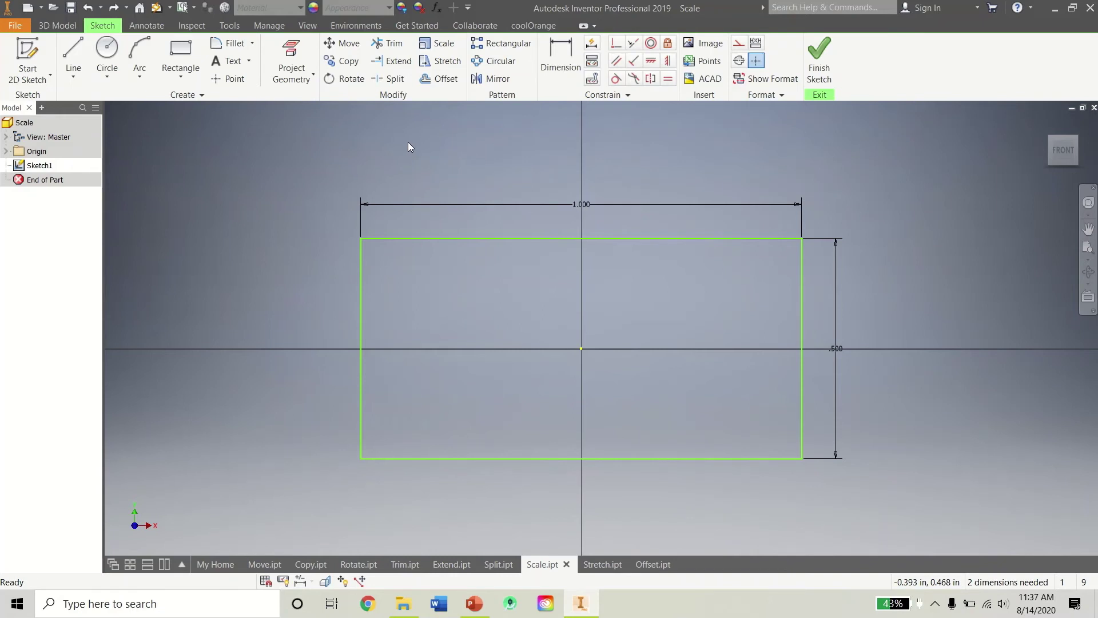
# Scale the rectangle about the sketch origin, relaxing dimensions, to about 1.659 × .830
pyautogui.click(437, 44)
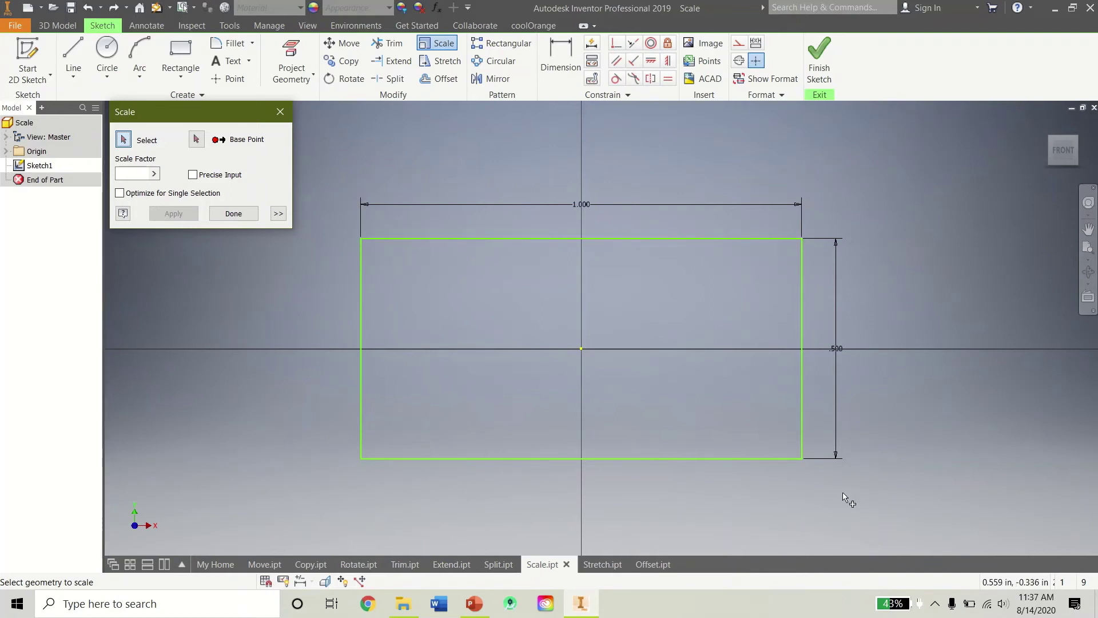
pyautogui.moveTo(866, 491); pyautogui.dragTo(331, 190)
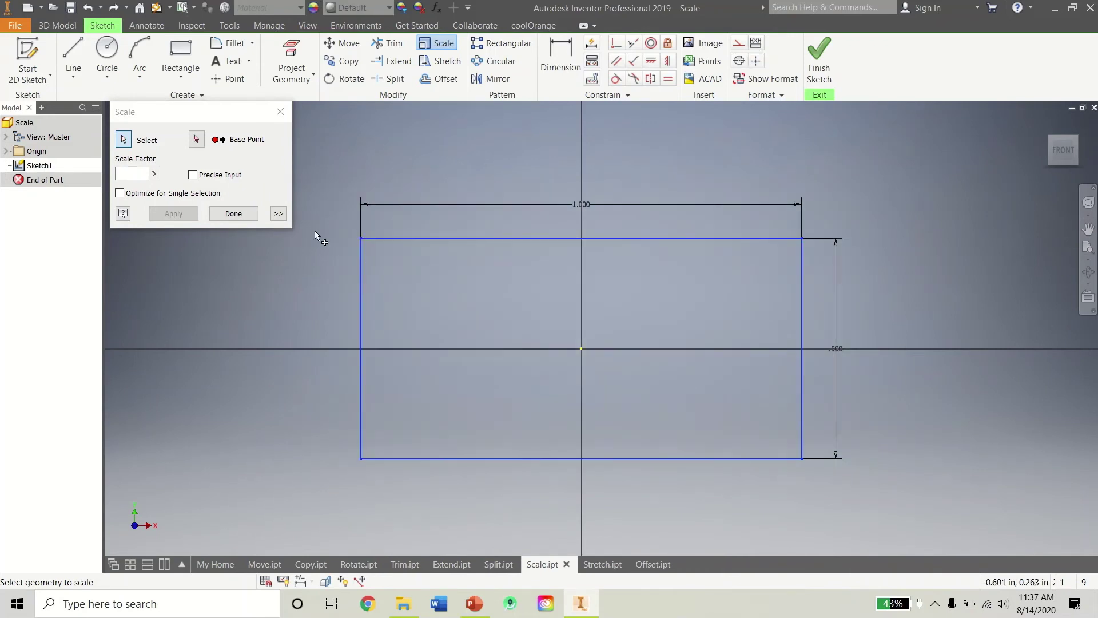
pyautogui.click(196, 139)
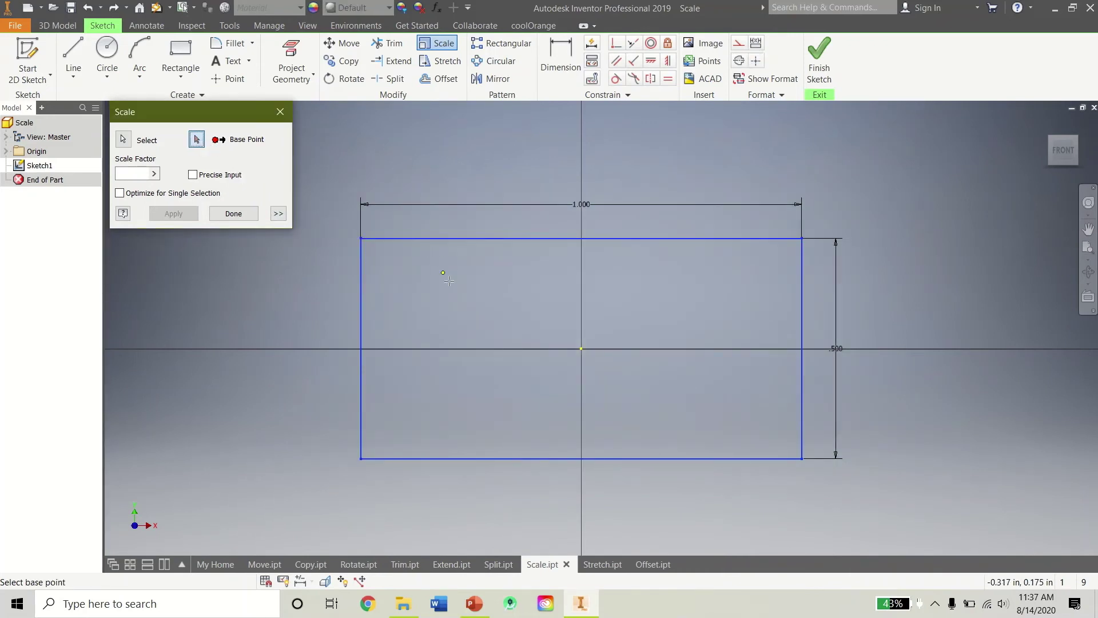
pyautogui.click(581, 348)
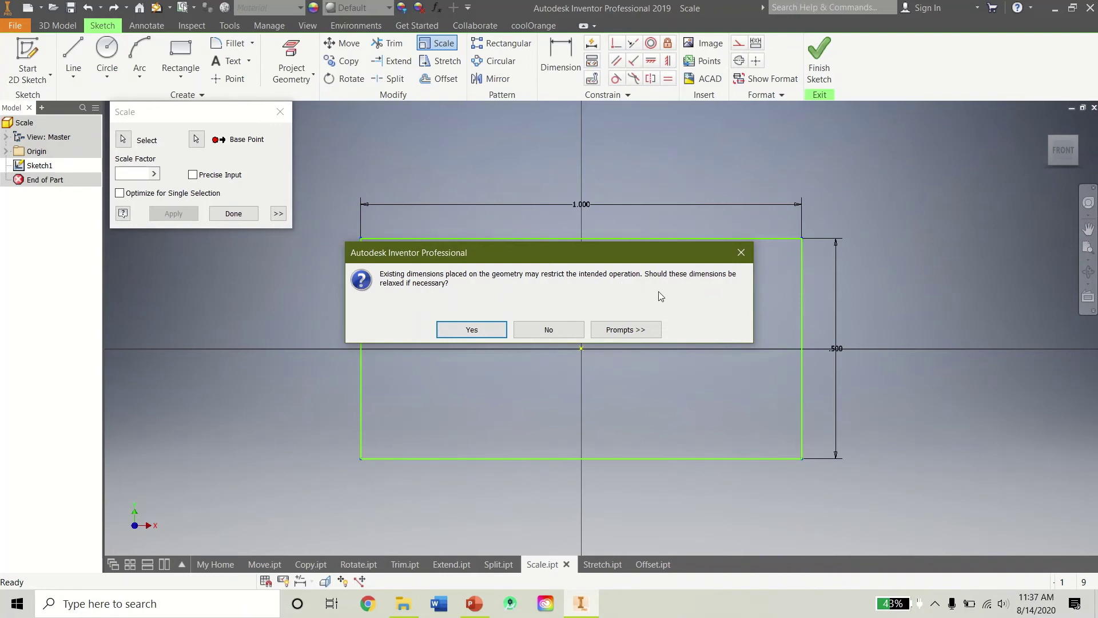
pyautogui.click(453, 328)
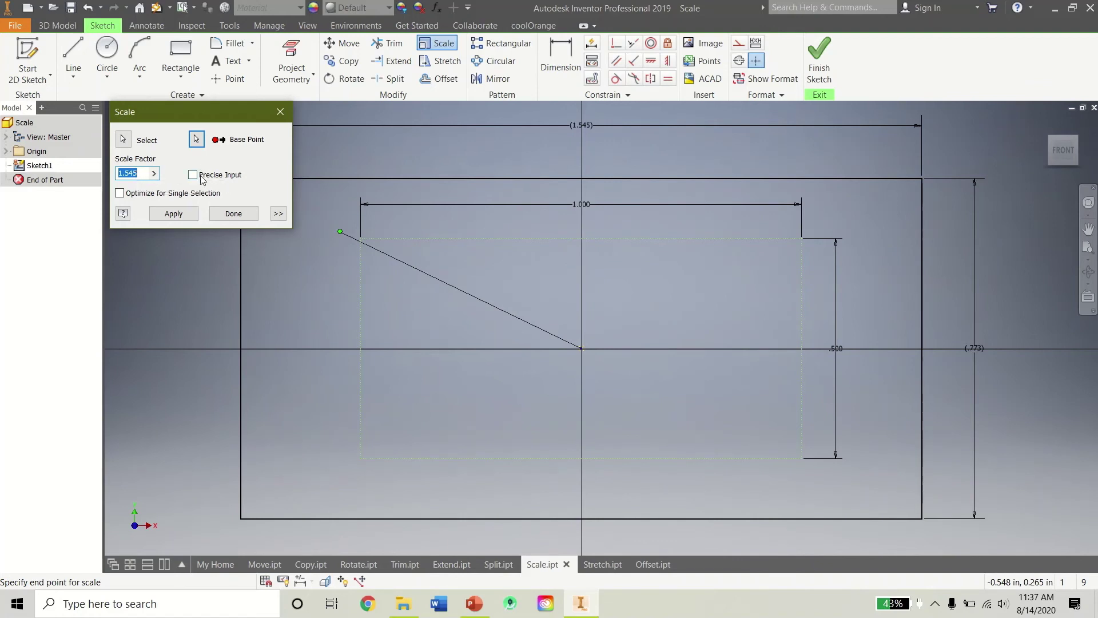
pyautogui.click(294, 323)
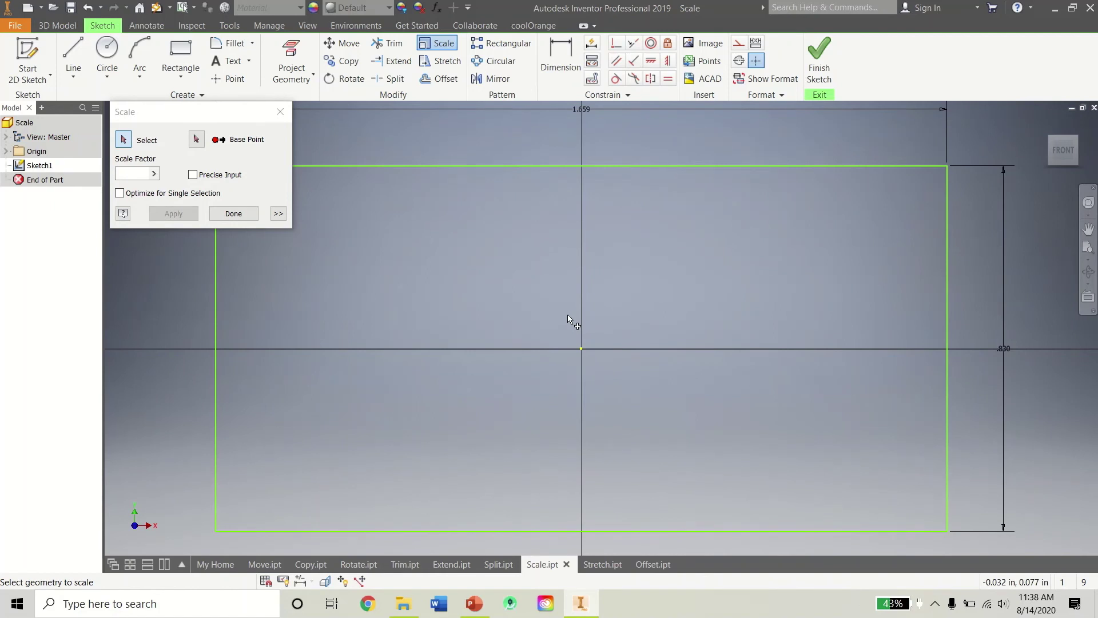
pyautogui.press('Escape')
# Undo the first scale and rescale the rectangle from its top-right corner to 1.440 by .720
pyautogui.hotkey('ctrl', 'z')
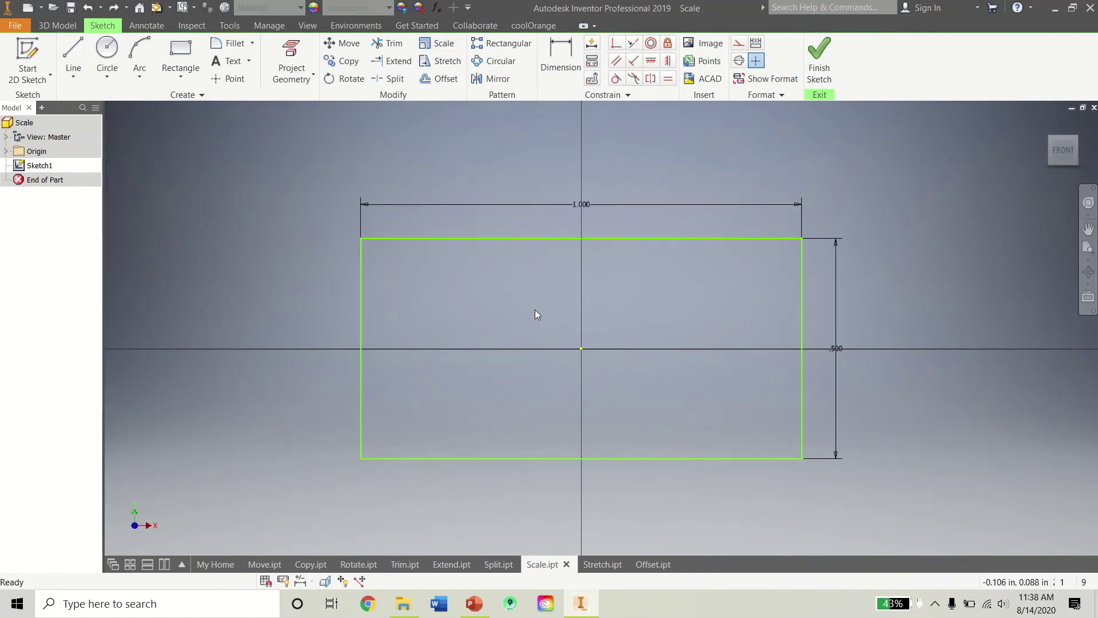
pyautogui.click(437, 44)
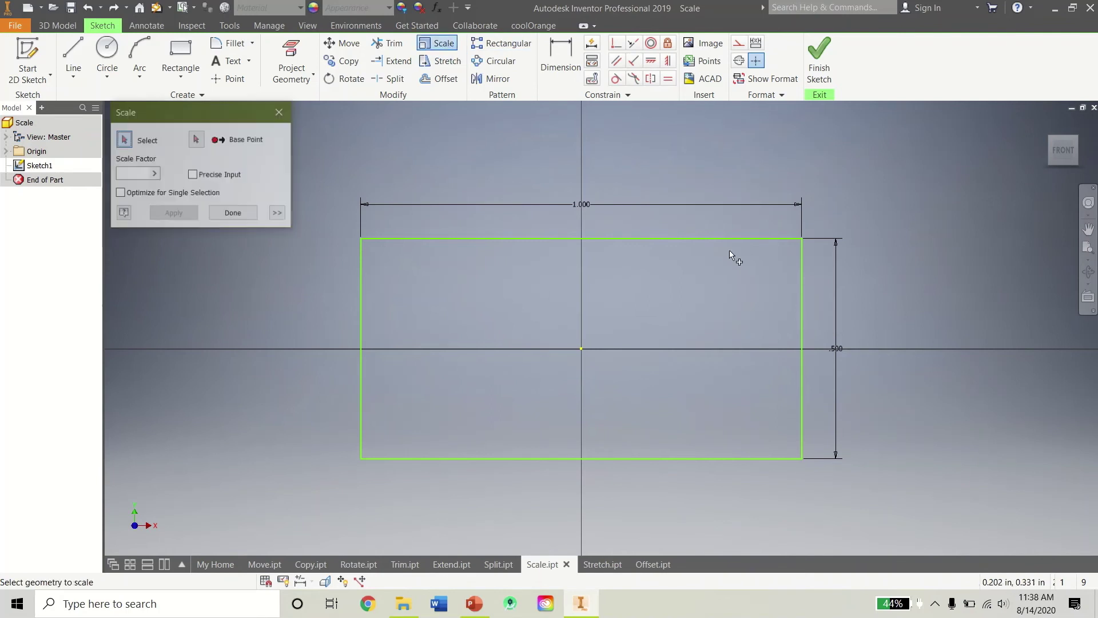
pyautogui.moveTo(868, 462)
pyautogui.mouseDown()
pyautogui.moveTo(362, 197)
pyautogui.moveTo(330, 200)
pyautogui.mouseUp()
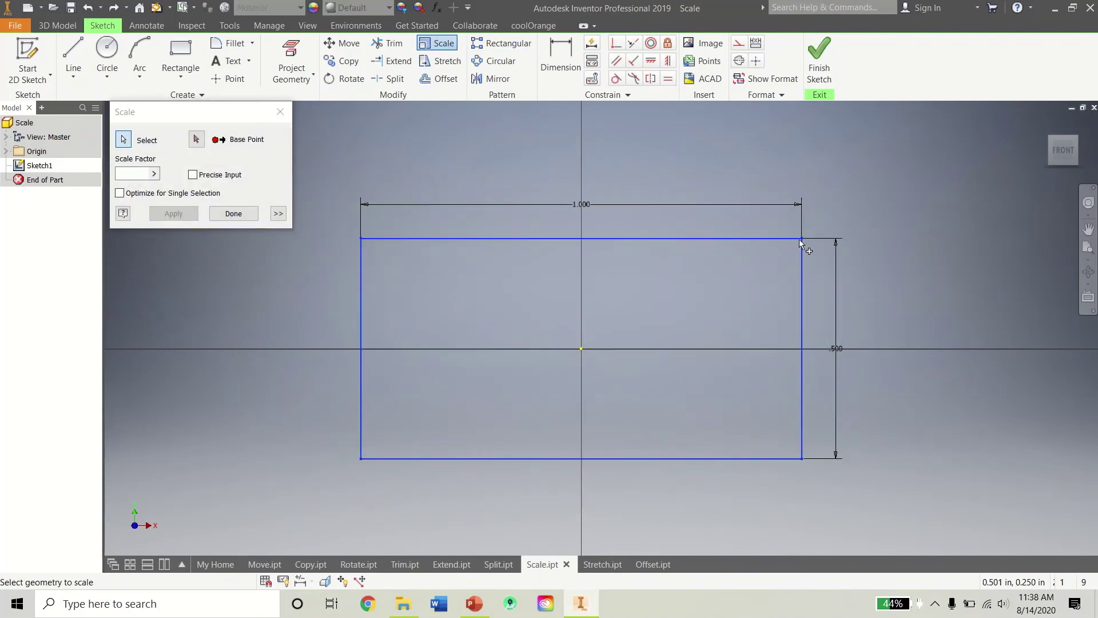
pyautogui.click(196, 139)
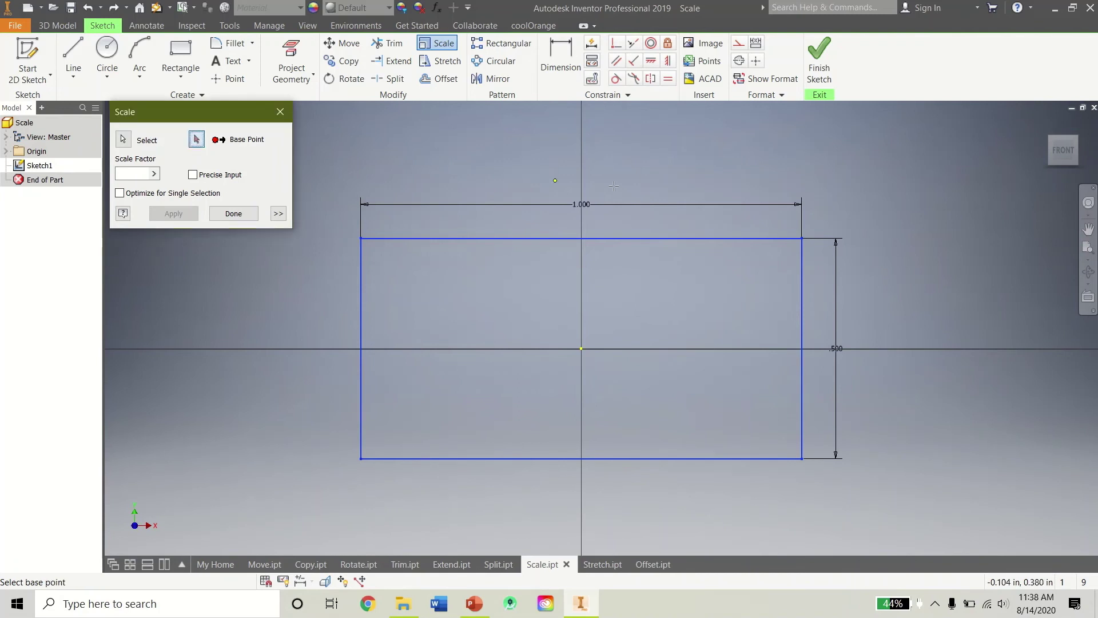
pyautogui.click(802, 238)
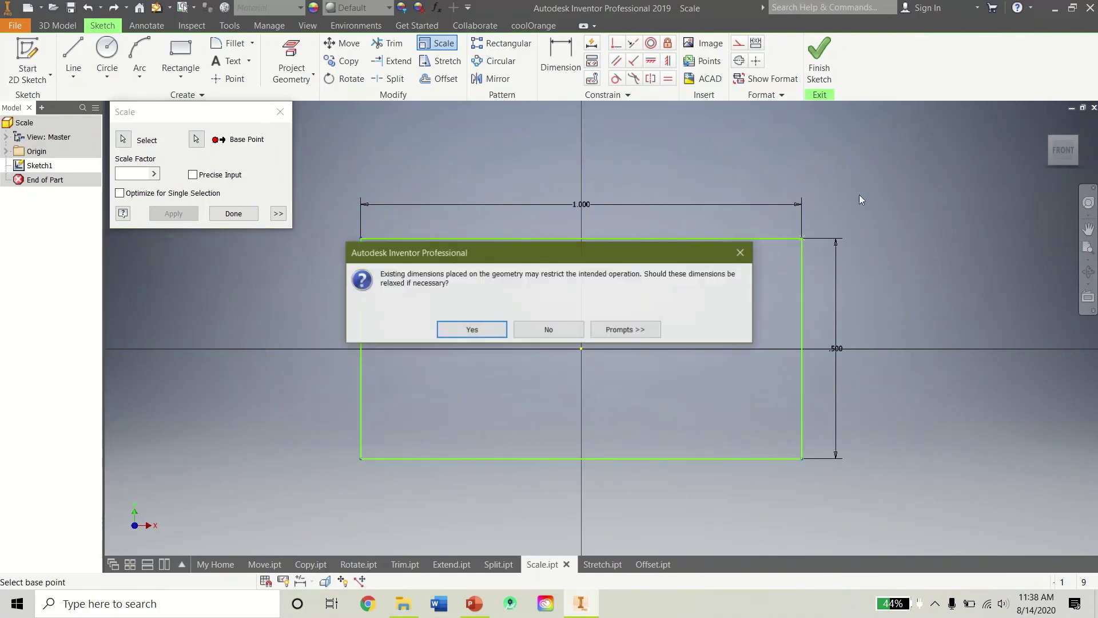
pyautogui.click(480, 328)
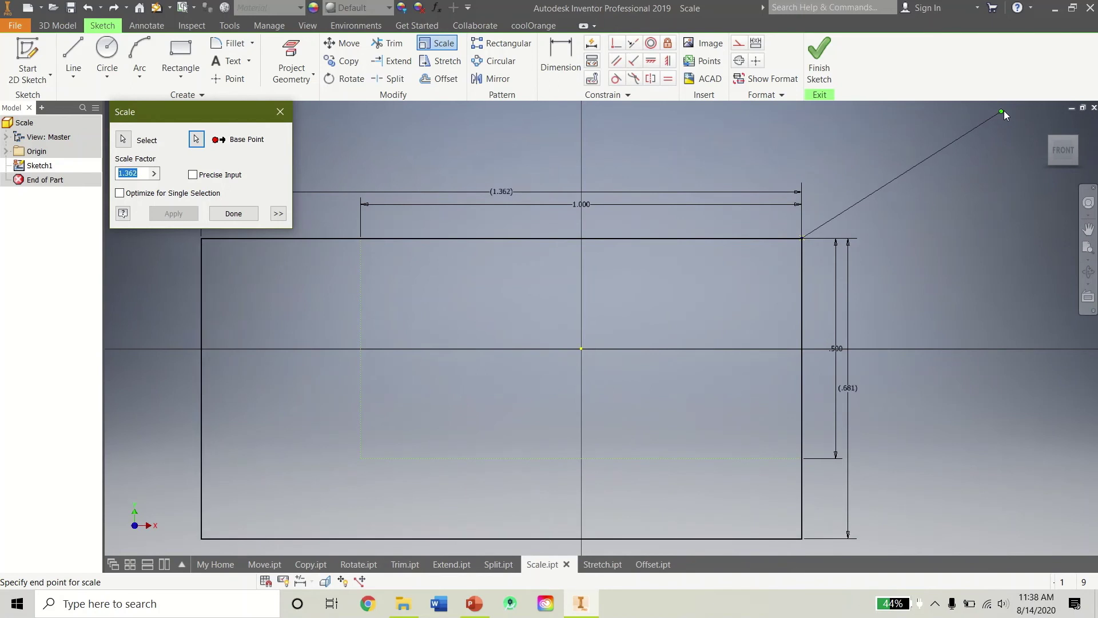
pyautogui.click(1021, 117)
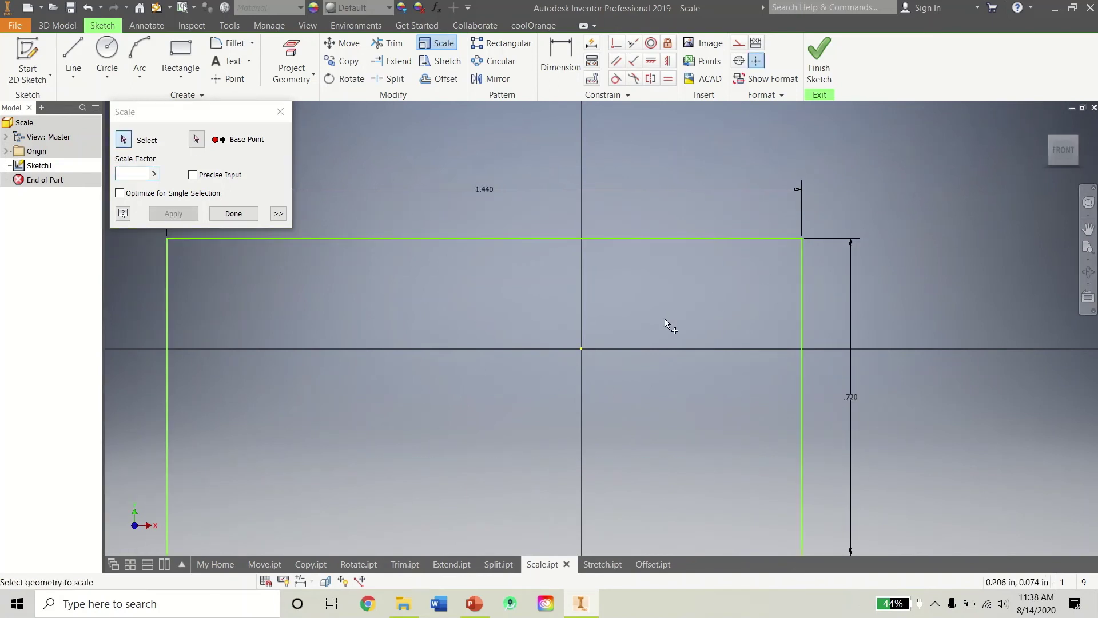
# Finish the scale operation and switch to the Stretch.ipt part
pyautogui.scroll(-3, 652, 326)
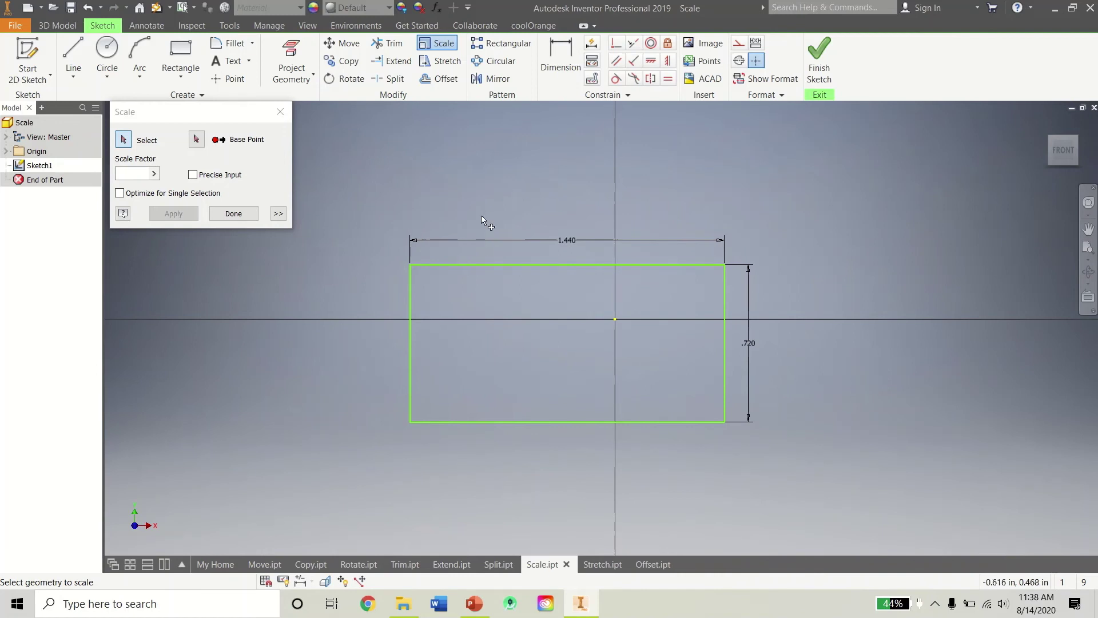
pyautogui.click(275, 212)
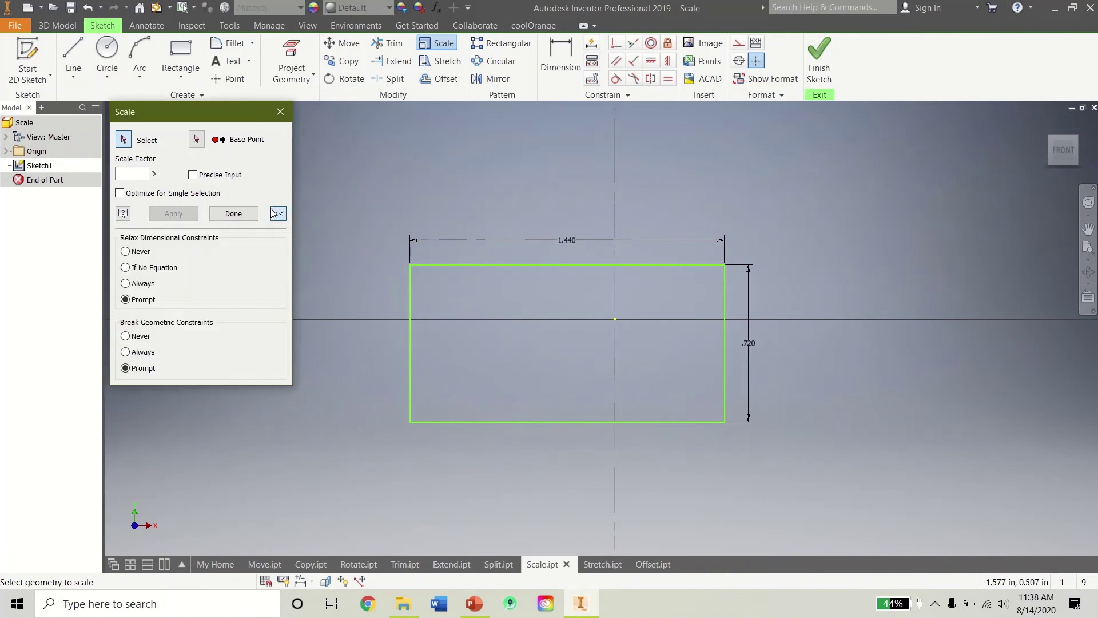
pyautogui.click(277, 212)
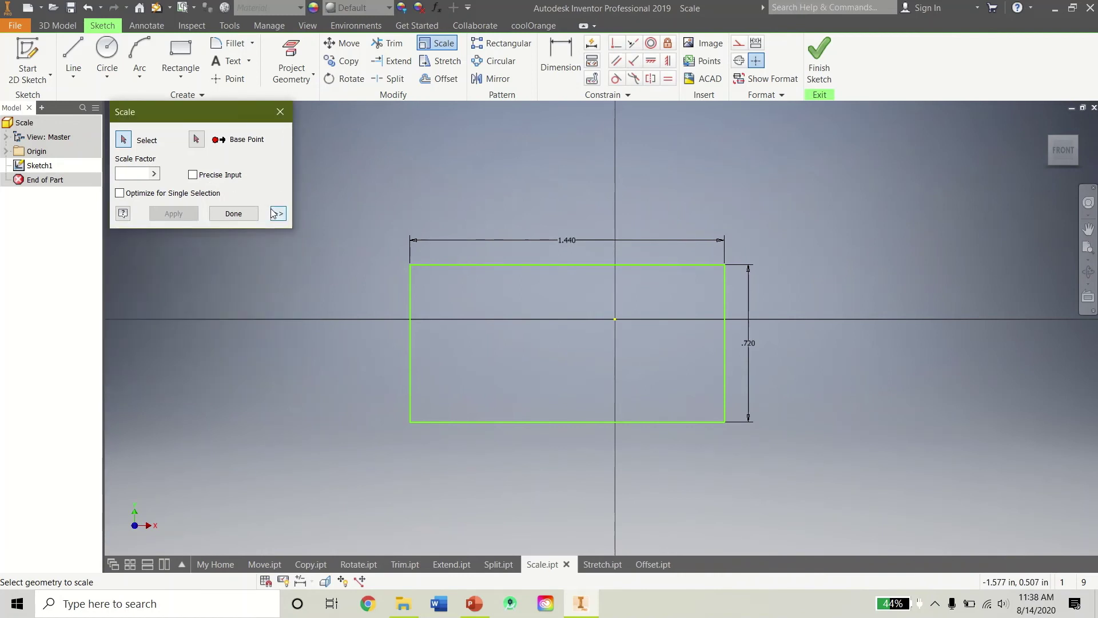
pyautogui.click(231, 213)
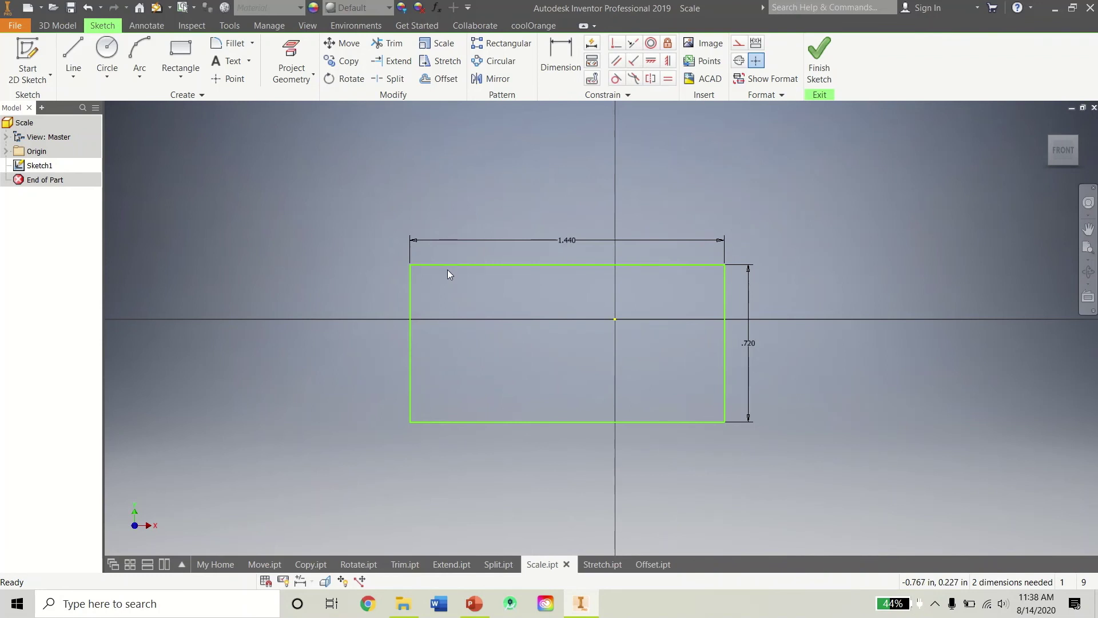
pyautogui.click(602, 564)
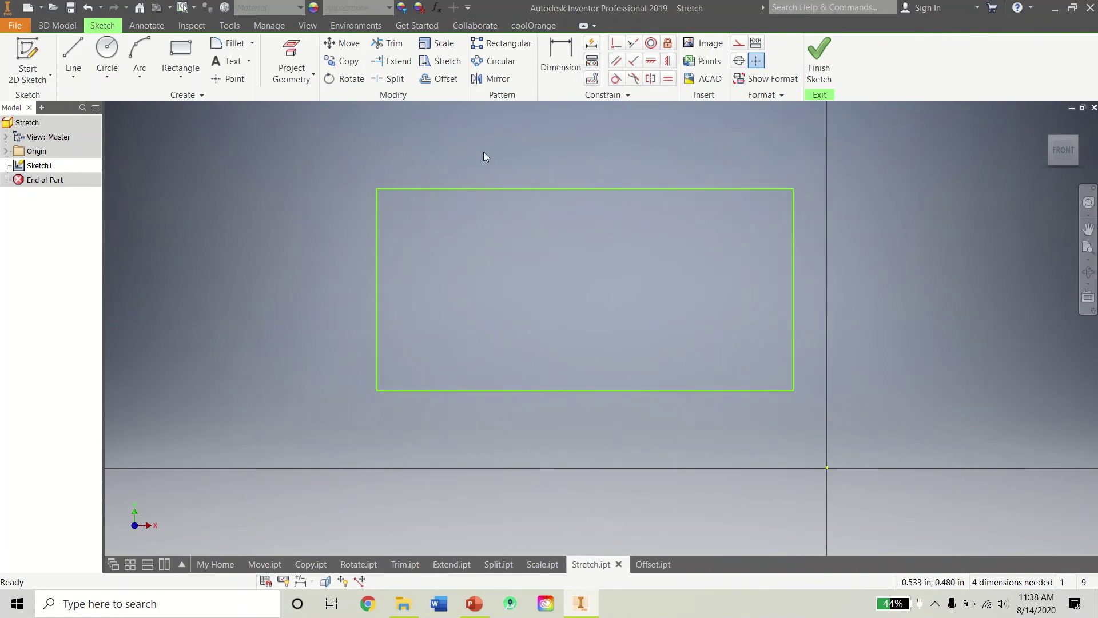
# Stretch the rectangle's bottom and right edges, dragging the bottom-right corner down and outward into a skewed quadrilateral
pyautogui.click(457, 60)
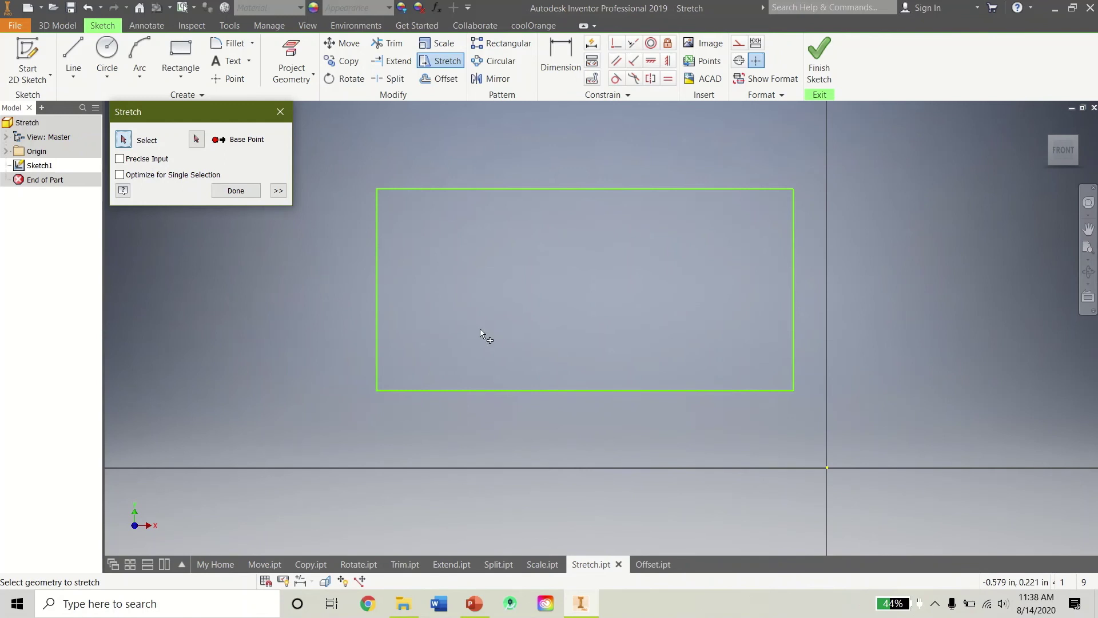
pyautogui.click(582, 390)
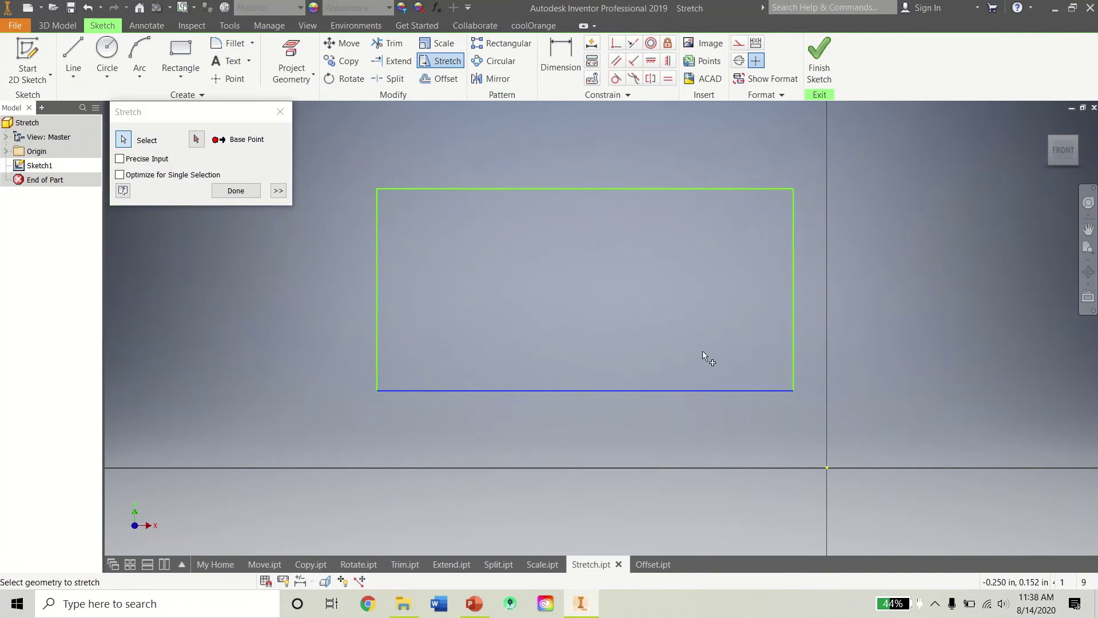
pyautogui.click(794, 328)
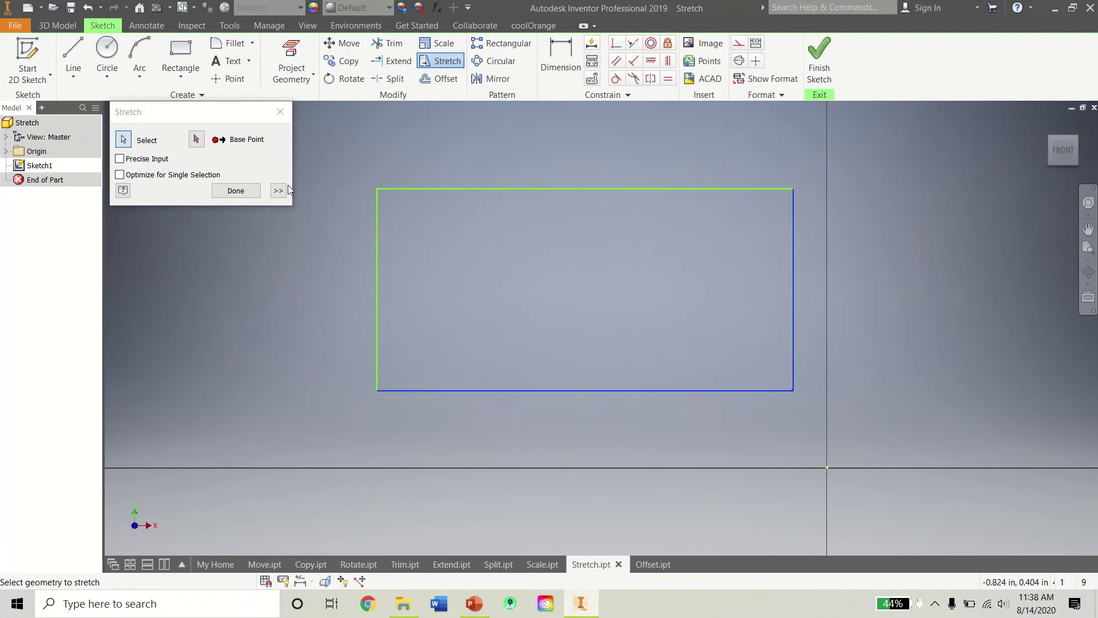
pyautogui.click(197, 138)
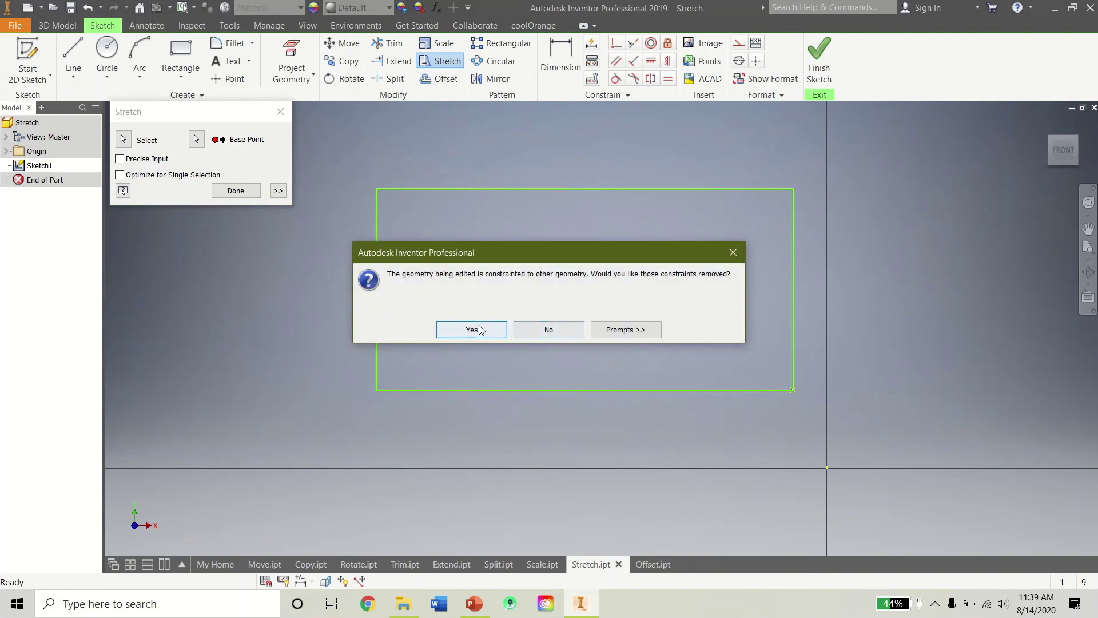
pyautogui.click(480, 329)
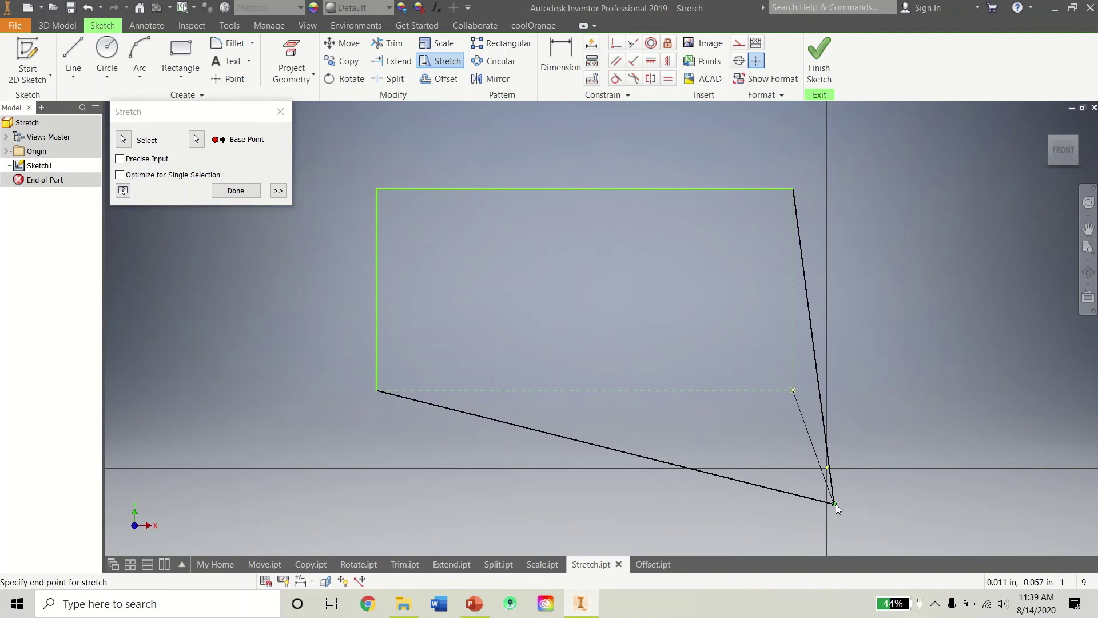
pyautogui.click(850, 501)
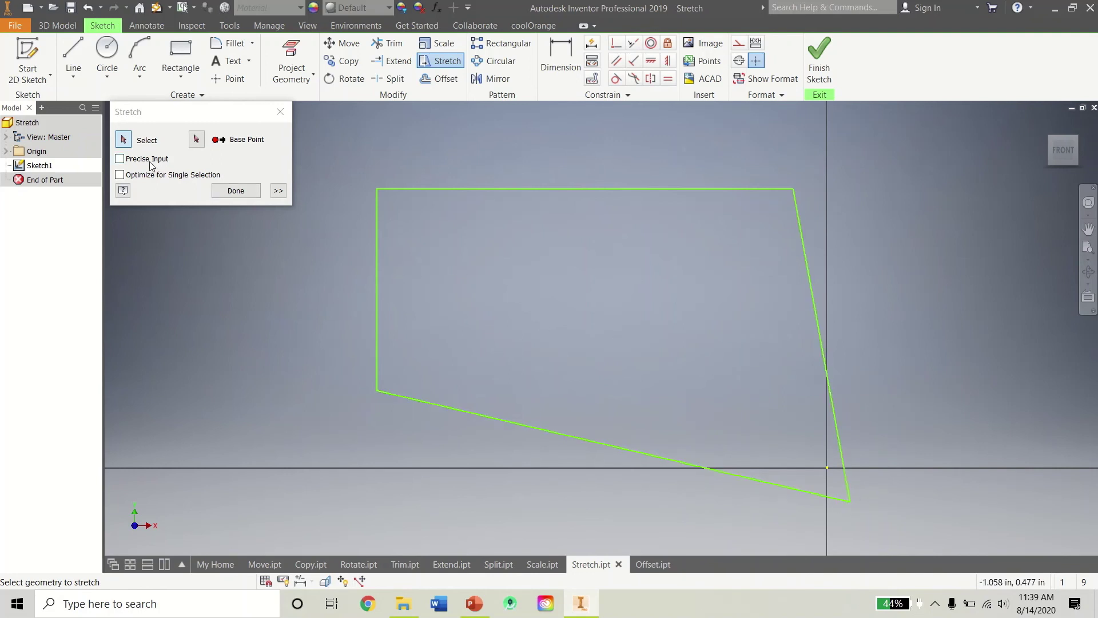
pyautogui.click(235, 191)
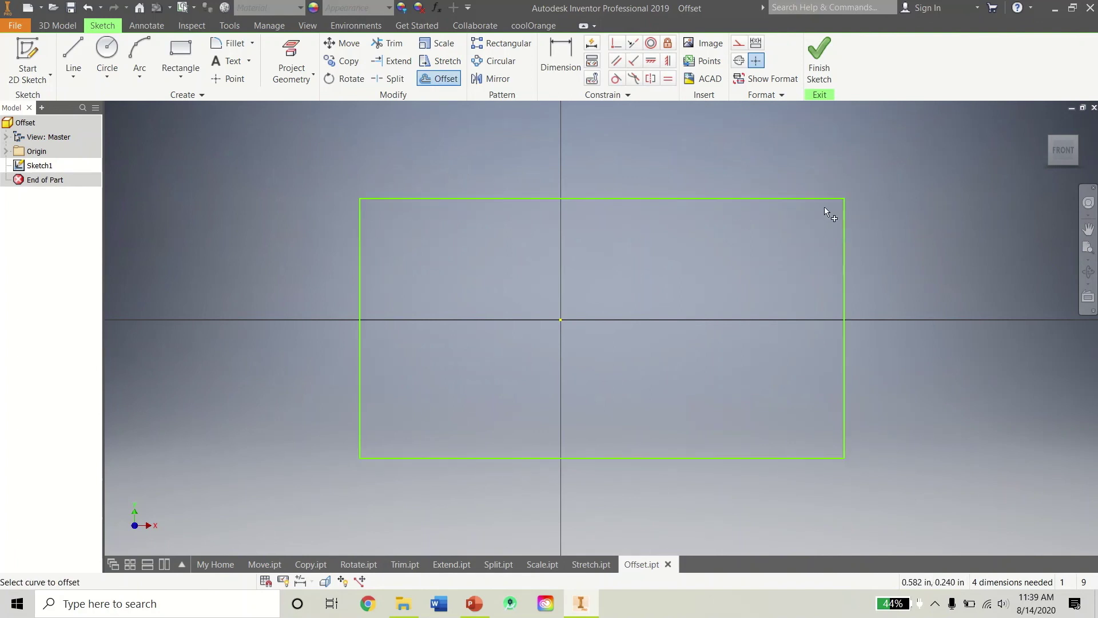
# Offset the rectangle outward into a larger rectangle nested around the original
pyautogui.click(695, 199)
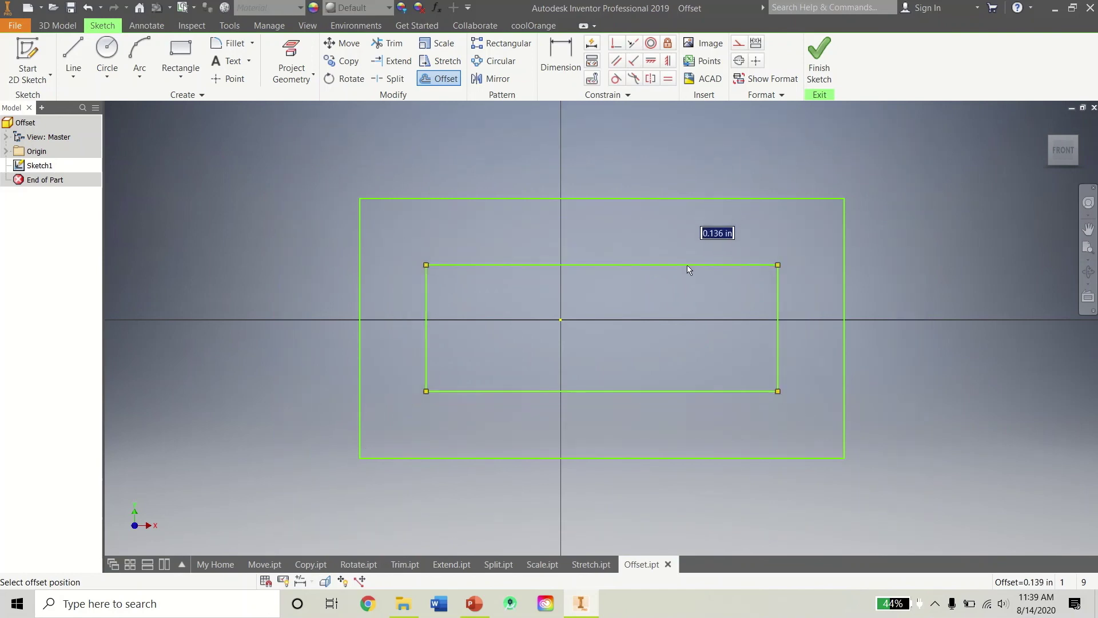
pyautogui.click(724, 143)
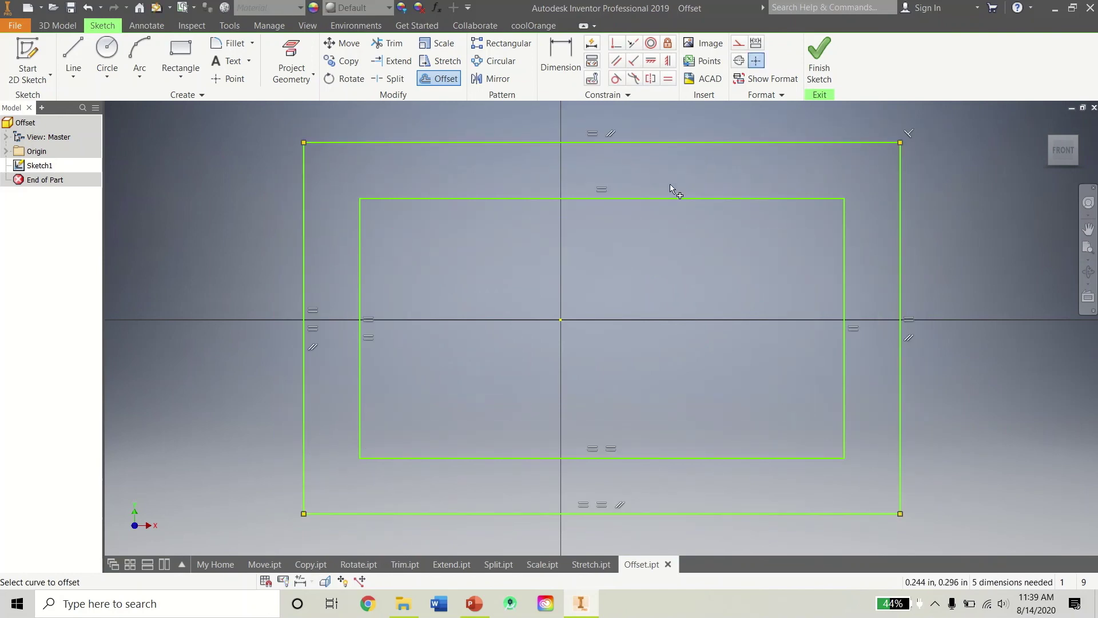
# Dimension the gap between the outer and inner rectangles' top lines as .150
pyautogui.click(560, 57)
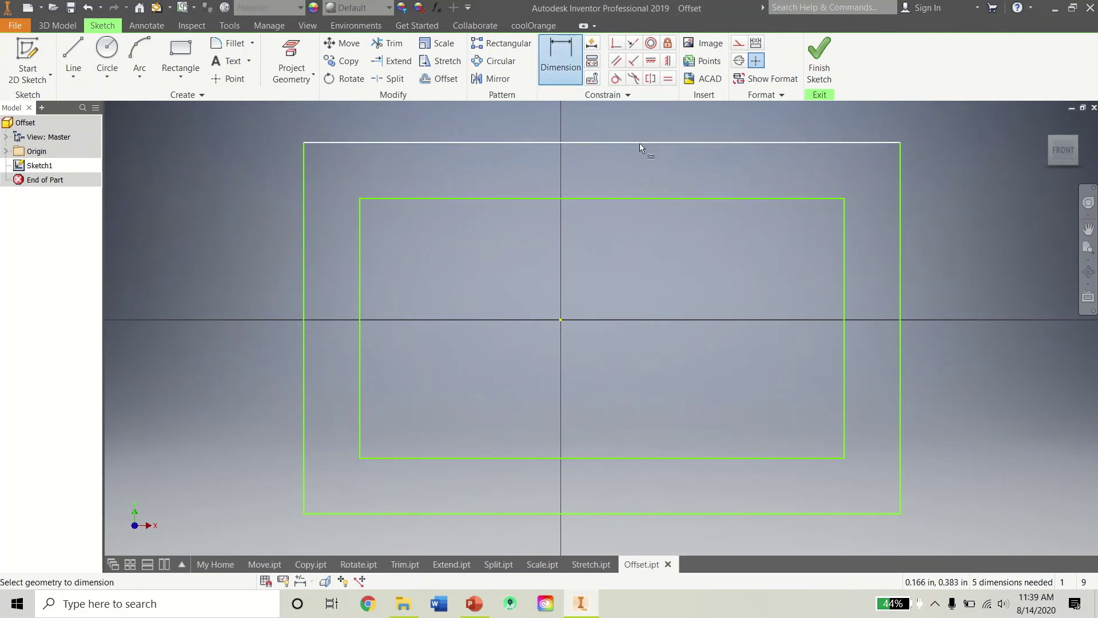
pyautogui.click(640, 144)
pyautogui.click(665, 198)
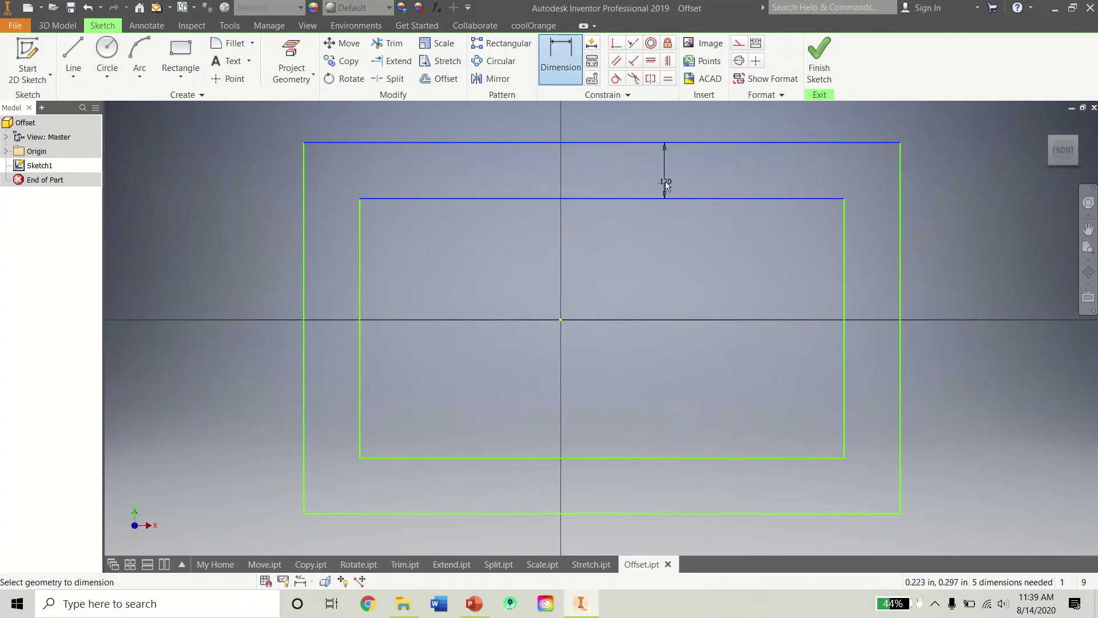
pyautogui.click(670, 181)
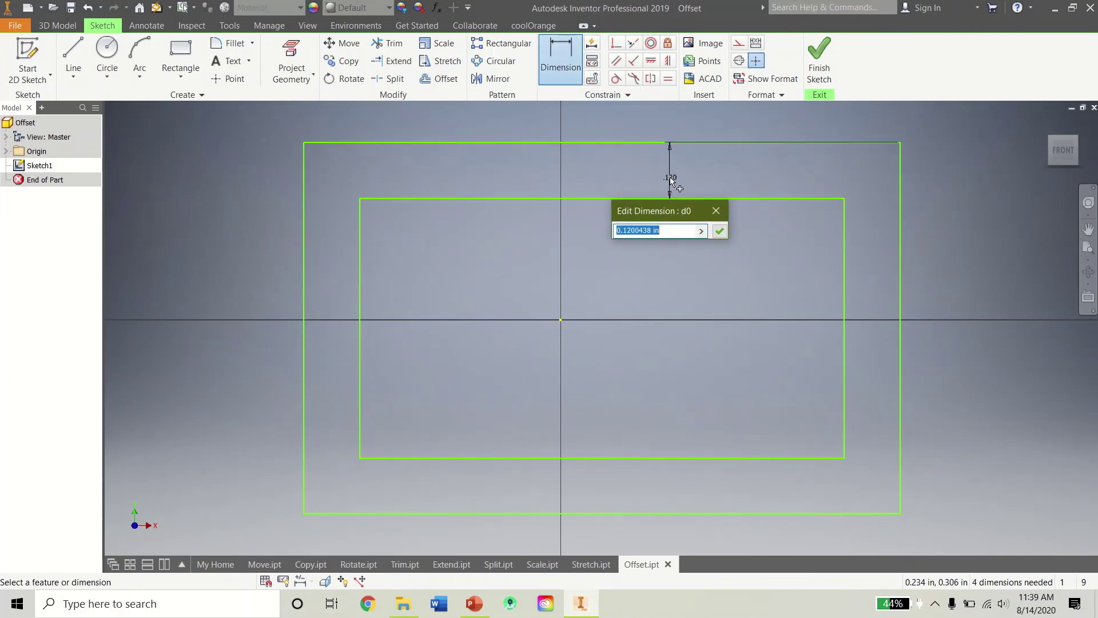
pyautogui.write('.15')
pyautogui.press('Return')
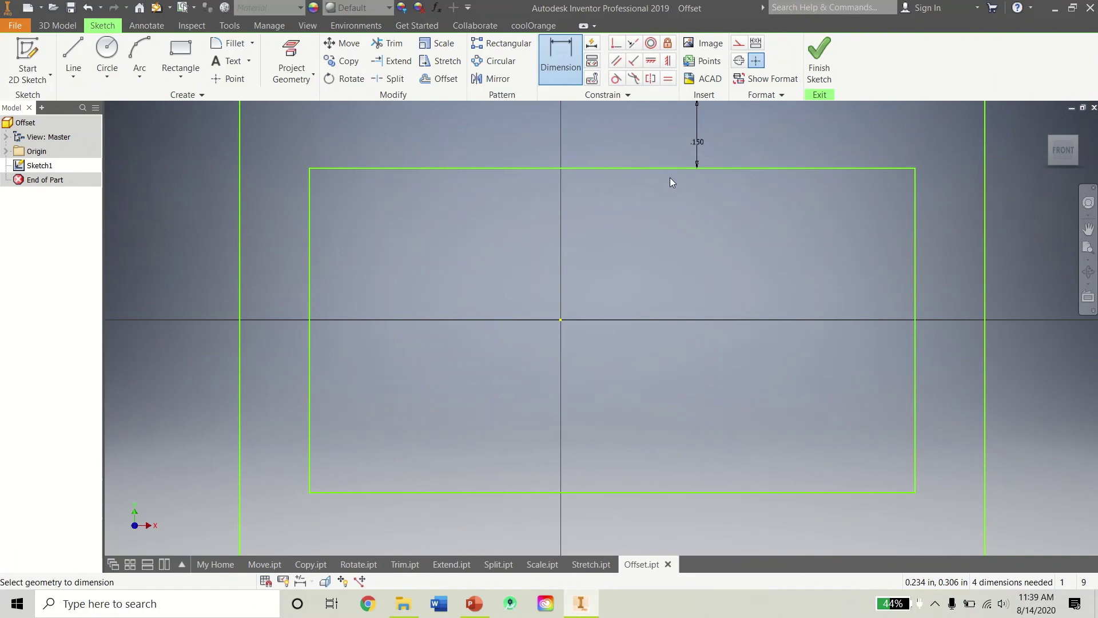
pyautogui.scroll(-2, 626, 216)
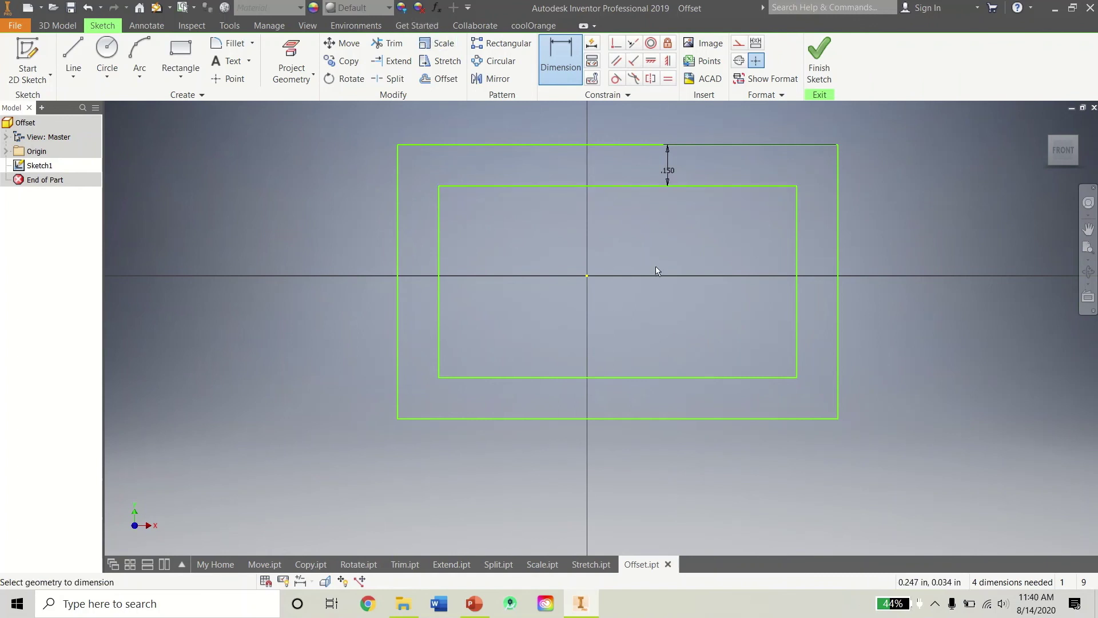
# End the Dimension command and delete the .150 gap dimension from the sketch
pyautogui.rightClick(651, 235)
pyautogui.click(673, 167)
pyautogui.rightClick(674, 166)
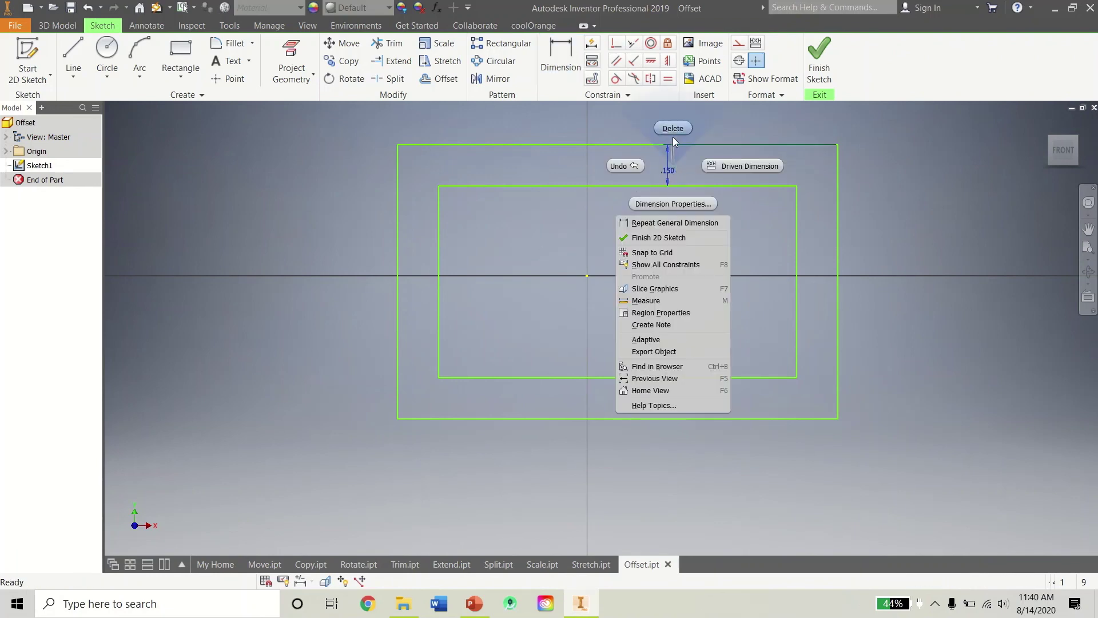
pyautogui.click(673, 135)
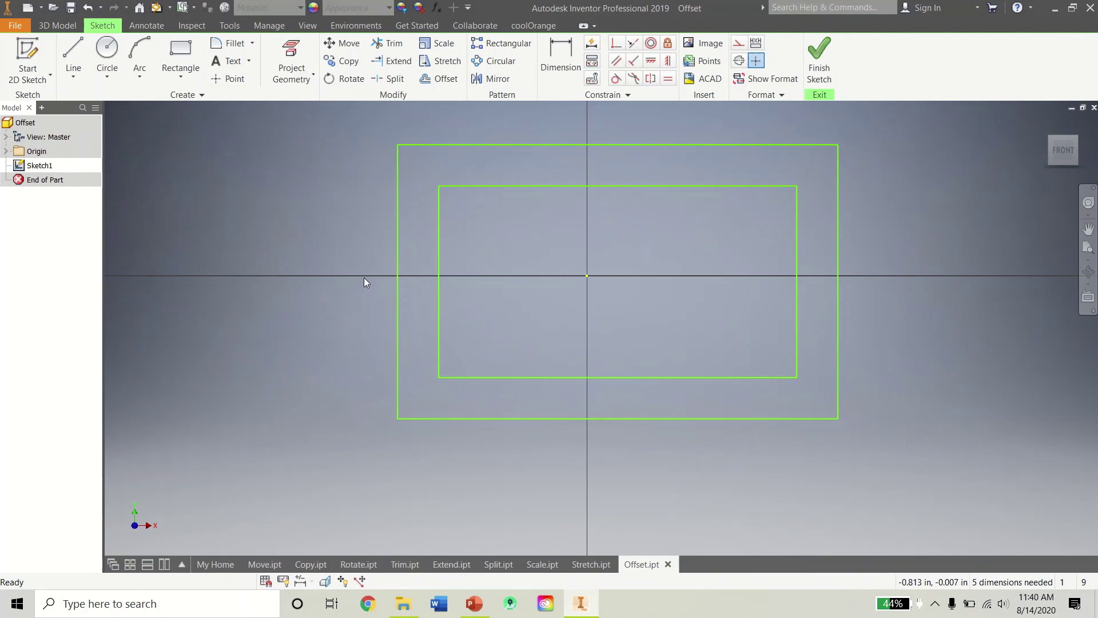
pyautogui.moveTo(489, 7)
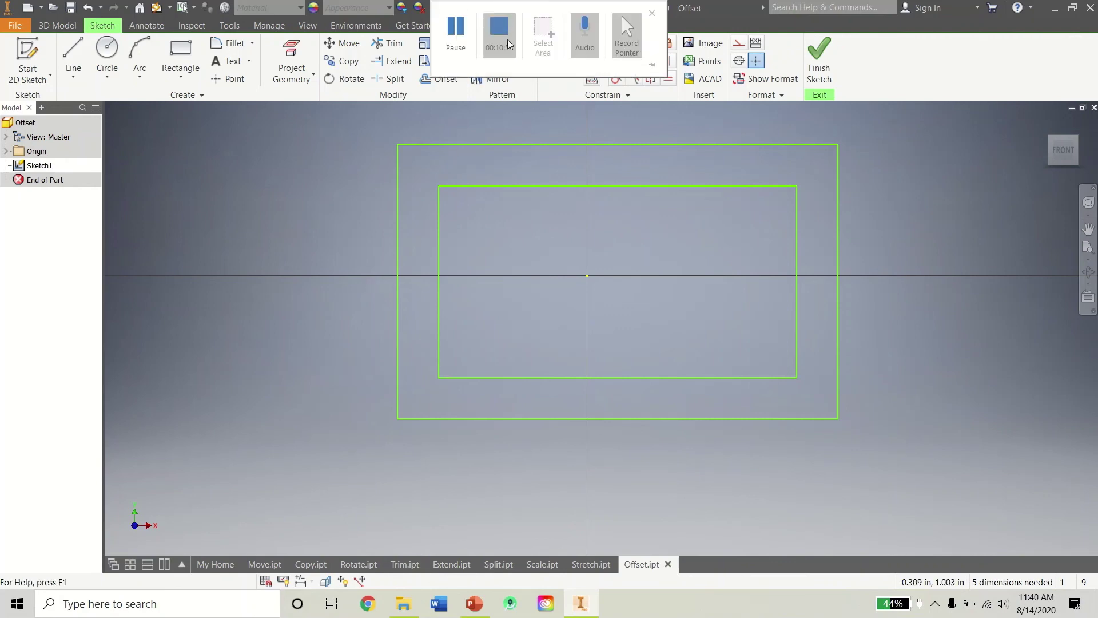